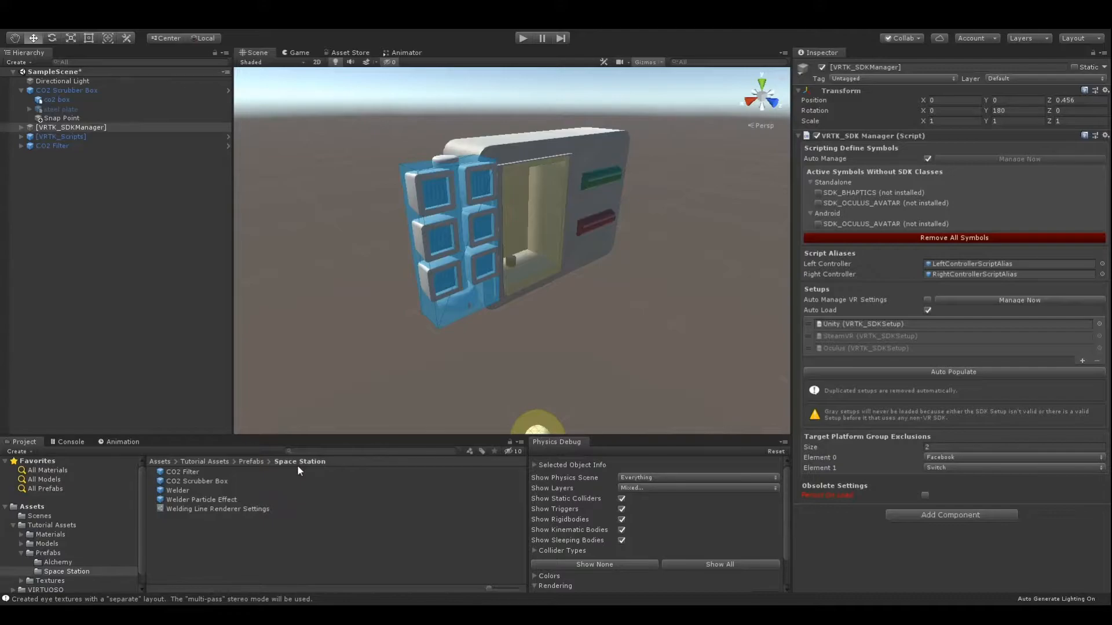
# Place the Welder prefab from the Space Station assets into the scene below the CO2 scrubber box.
pyautogui.click(183, 492)
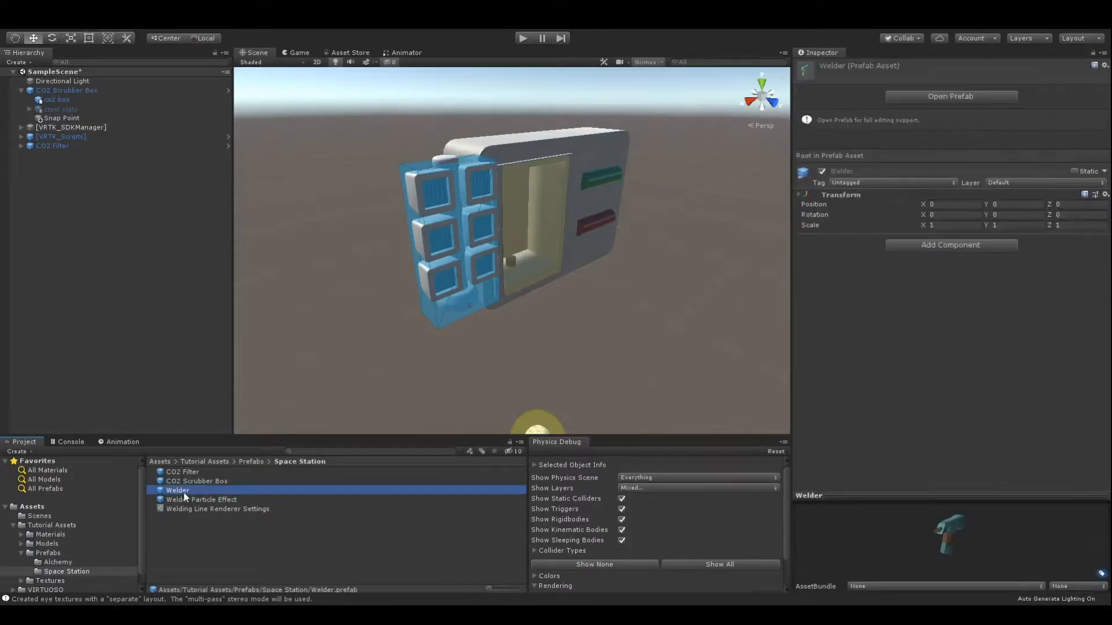
pyautogui.moveTo(182, 492); pyautogui.dragTo(496, 407)
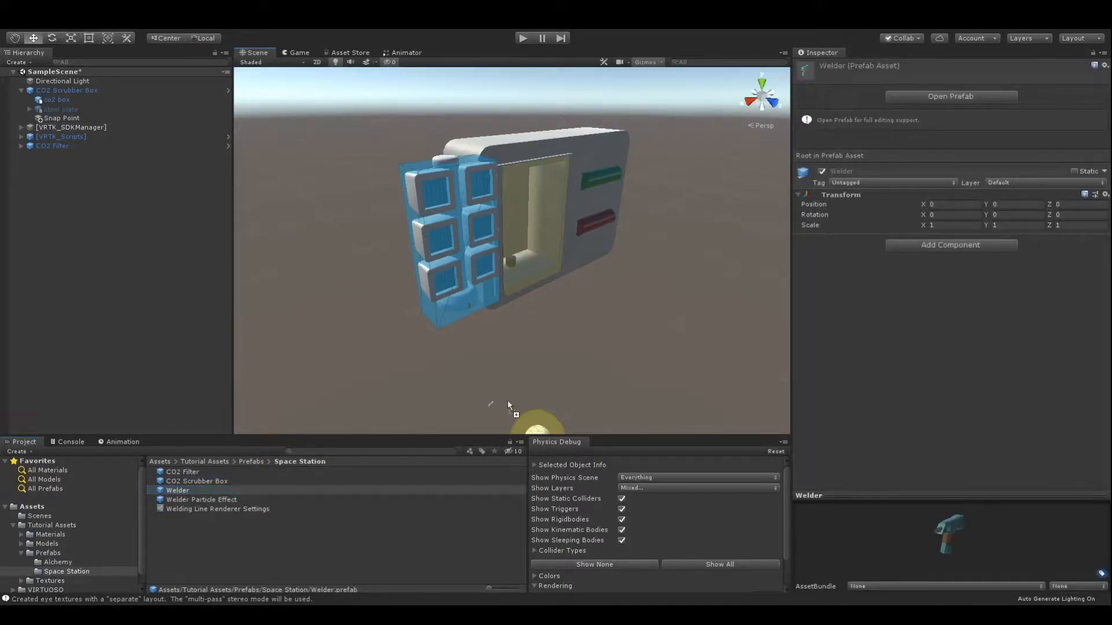
pyautogui.moveTo(580, 364); pyautogui.dragTo(581, 366)
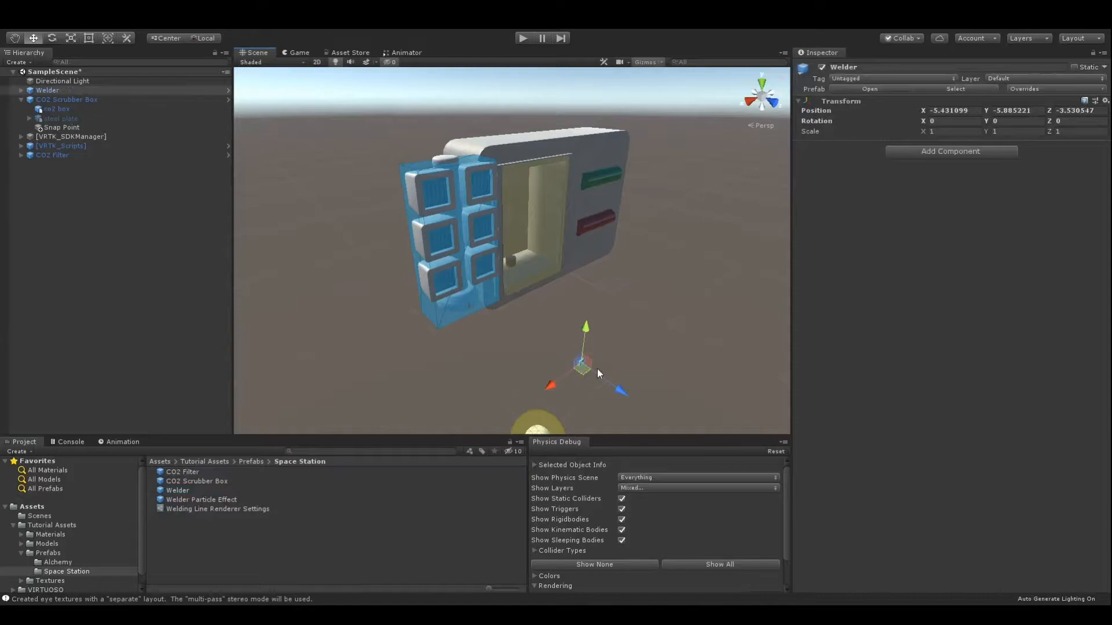
# Set the welder's position to X 0, Y 0, Z 0.
pyautogui.click(956, 109)
pyautogui.write('0')
pyautogui.press('Tab')
pyautogui.write('0')
pyautogui.press('Tab')
pyautogui.write('0')
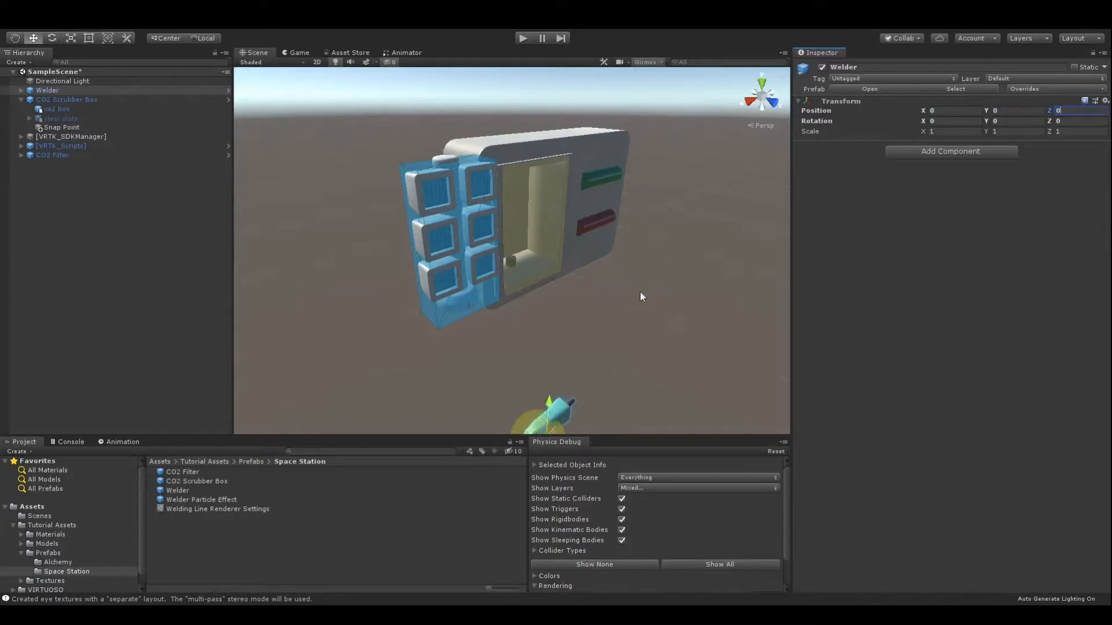
# Move the welder to X -0.2, Y 0.5, beside the lower corner of the scrubber box.
pyautogui.moveTo(548, 399); pyautogui.dragTo(538, 292)
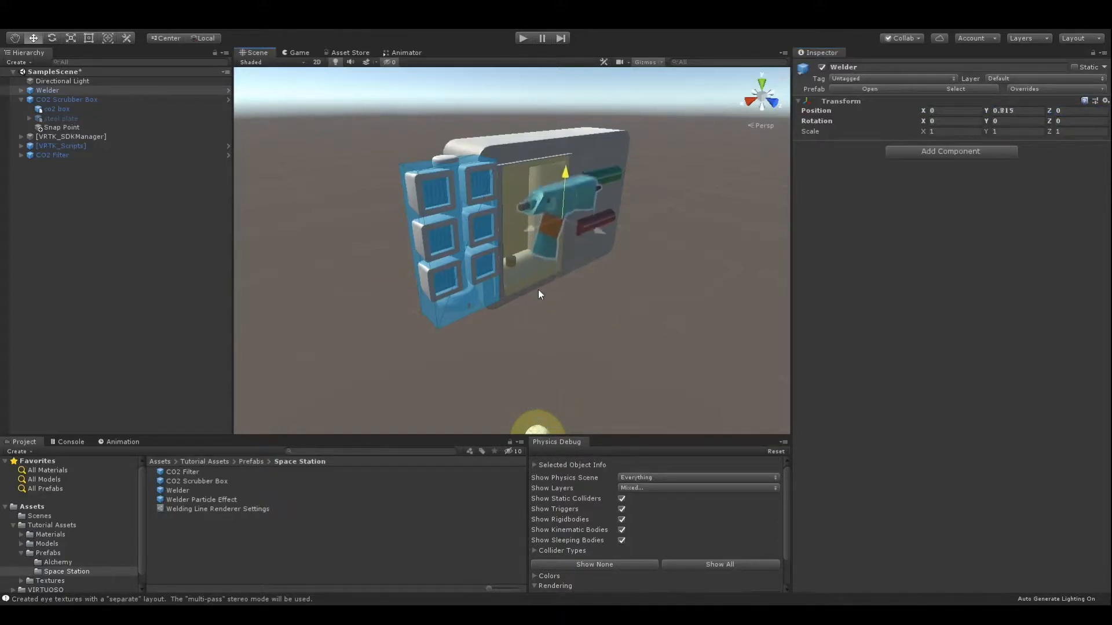
pyautogui.moveTo(526, 234); pyautogui.dragTo(555, 217)
pyautogui.moveTo(617, 151); pyautogui.dragTo(634, 227)
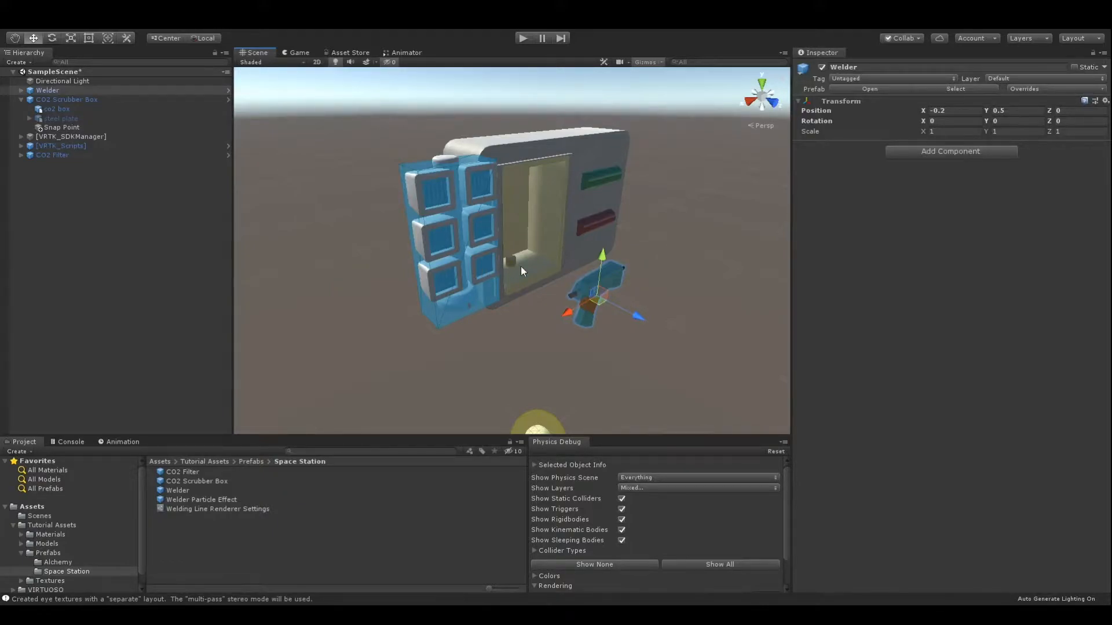
# Add a VRTK_InteractableObject script to the welder, making it grabbable and usable, with Hold Button To Grab disabled.
pyautogui.scroll(10, 664, 319)
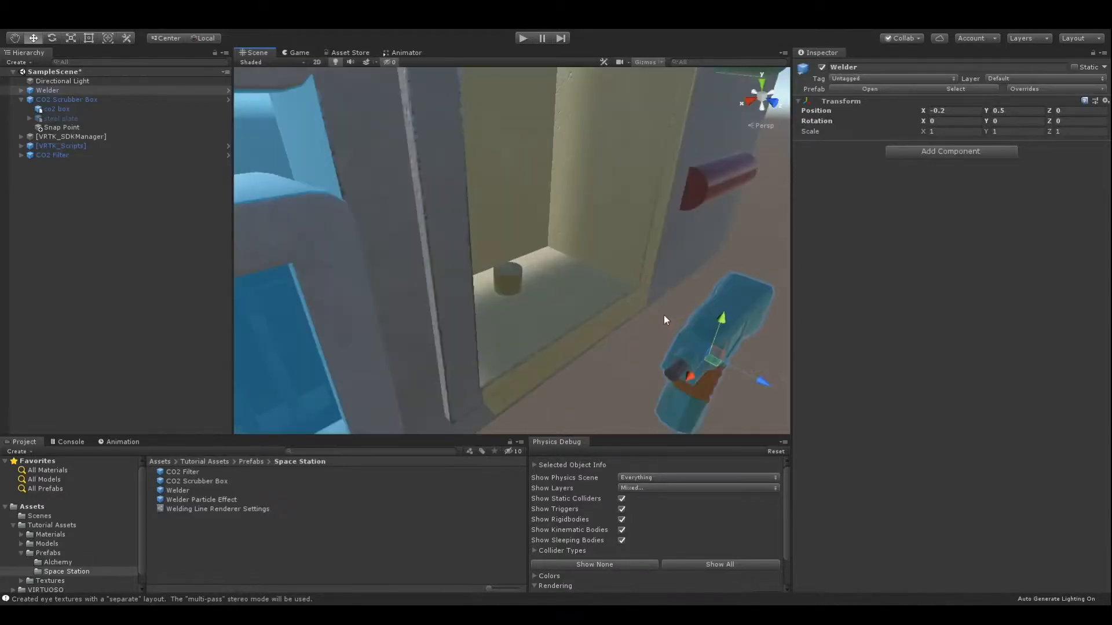
pyautogui.press('f')
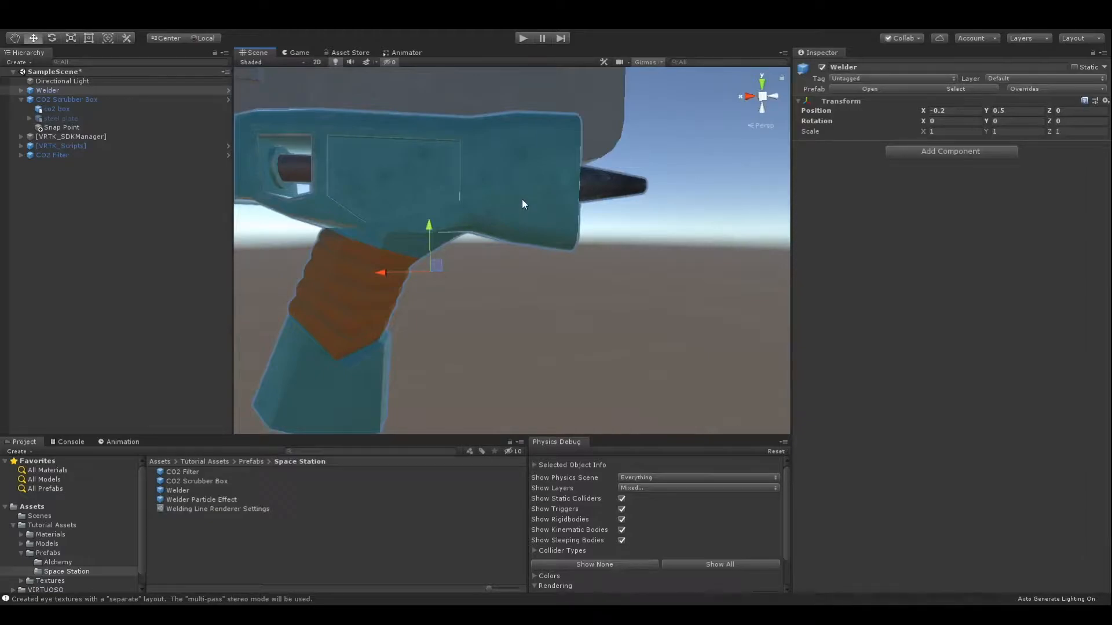
pyautogui.scroll(-5, 522, 200)
pyautogui.press('f')
pyautogui.scroll(-3, 519, 211)
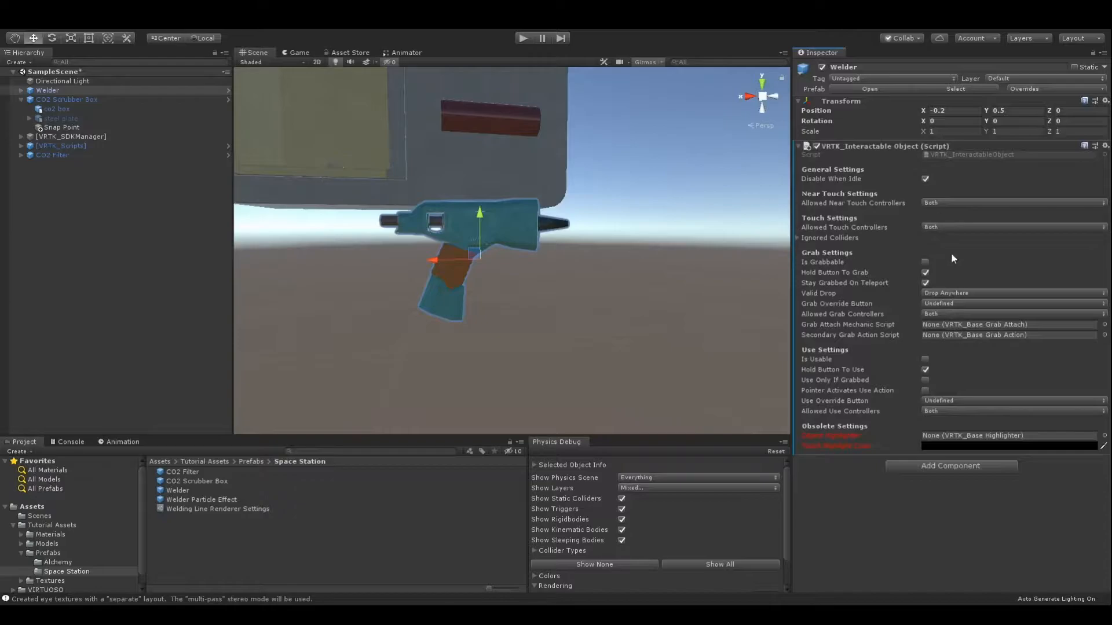
pyautogui.click(926, 263)
pyautogui.click(925, 359)
# Add a Rigidbody to the welder with Use Gravity disabled and Is Kinematic enabled.
pyautogui.click(918, 464)
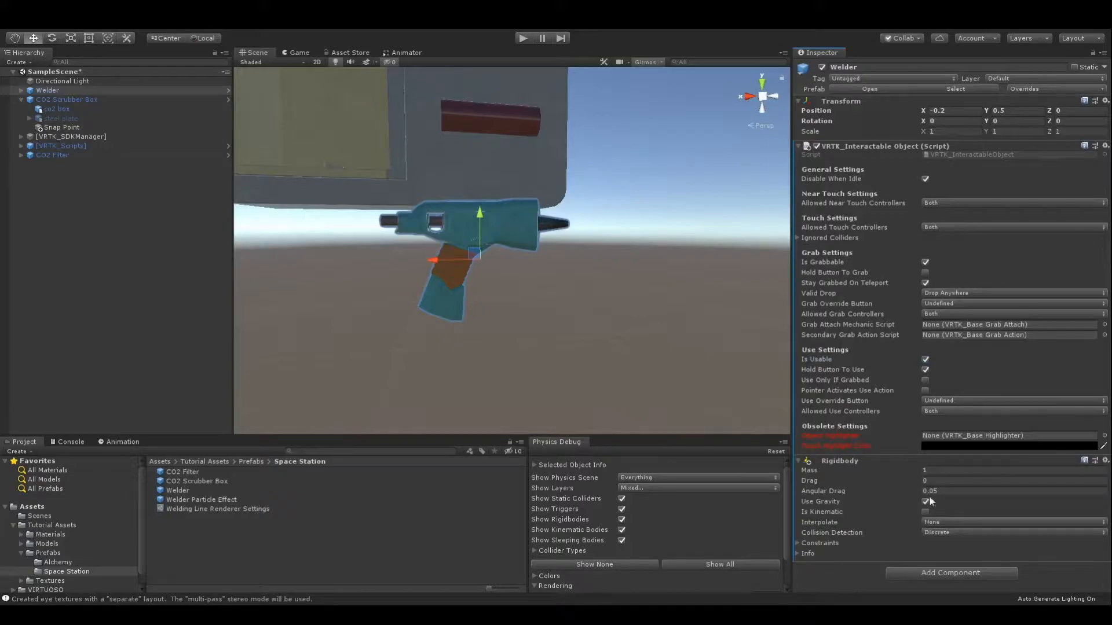
pyautogui.click(926, 501)
pyautogui.click(925, 512)
# Add a Box Collider to the welder and shrink its height to about 0.04 around the gun body.
pyautogui.click(977, 574)
pyautogui.press('Return')
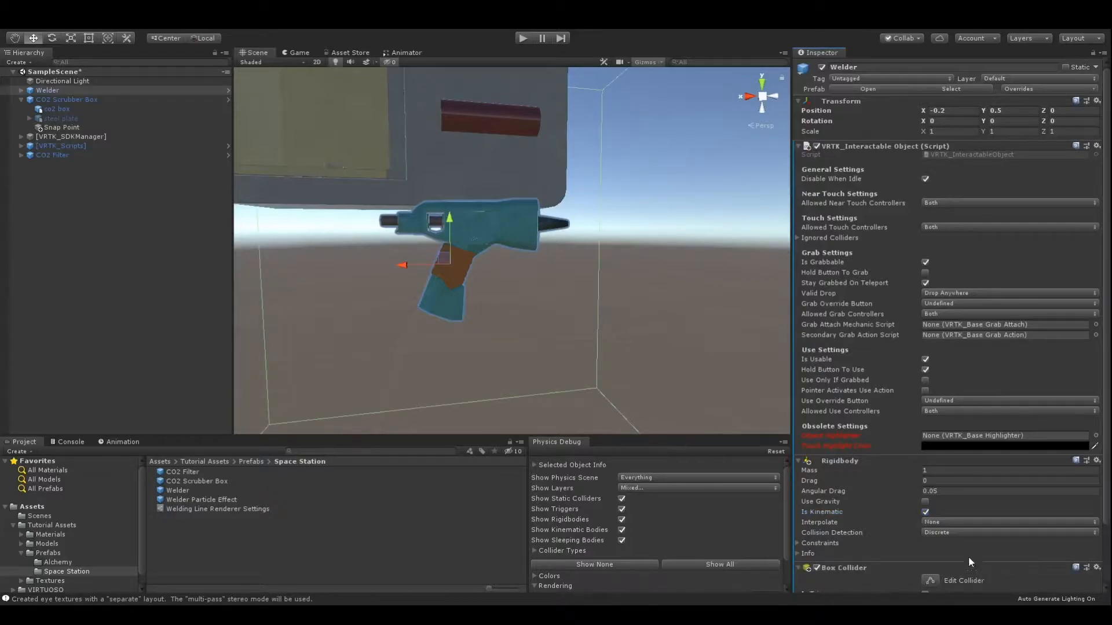
pyautogui.press('f')
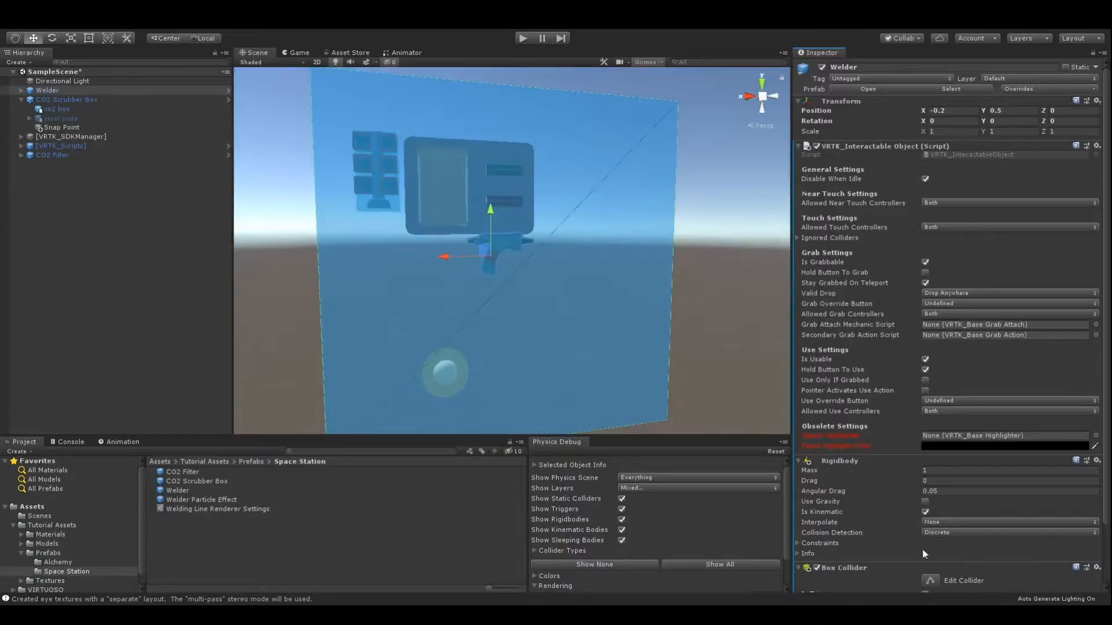
pyautogui.scroll(-3, 920, 553)
pyautogui.click(931, 512)
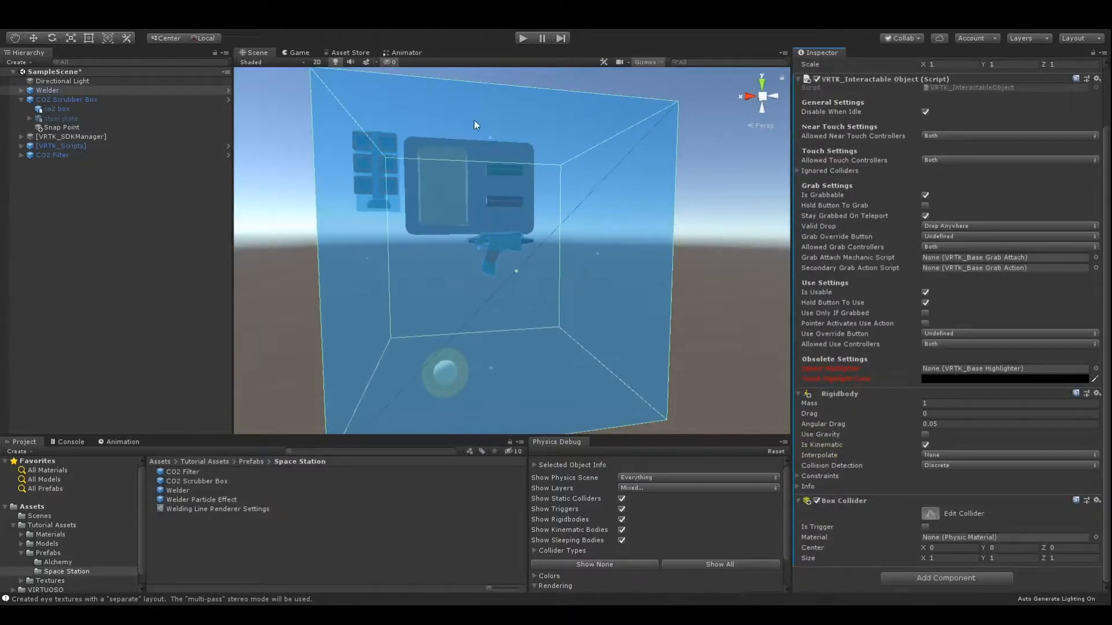
pyautogui.moveTo(484, 138); pyautogui.dragTo(523, 235)
pyautogui.moveTo(513, 349); pyautogui.dragTo(478, 254)
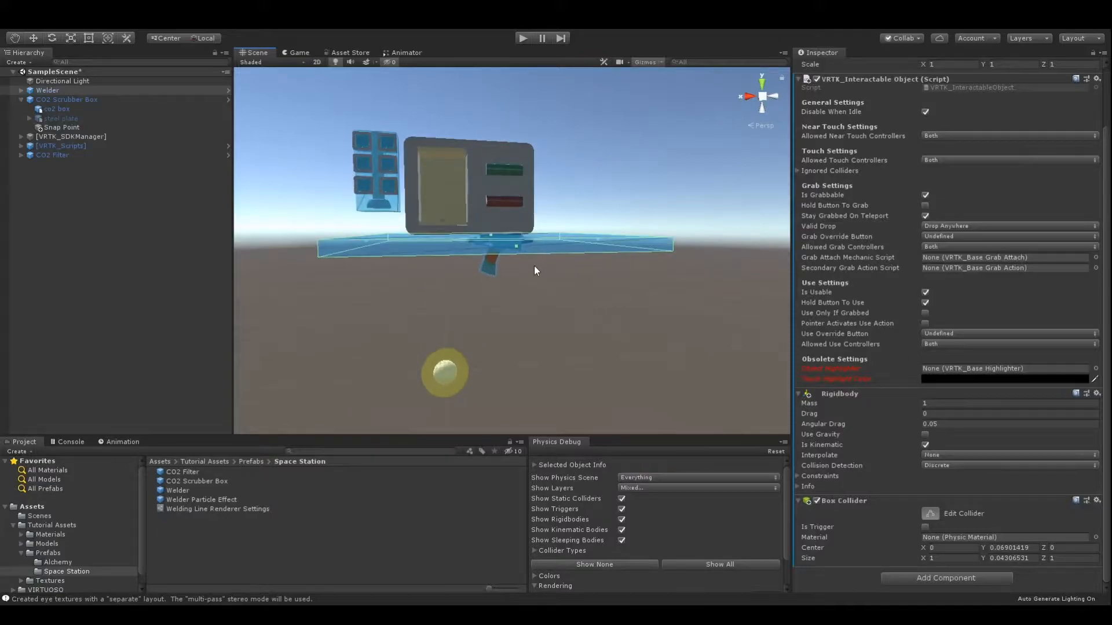
# Shorten the box collider along the welder's barrel to about 0.22 in X, fitting the gun body.
pyautogui.press('f')
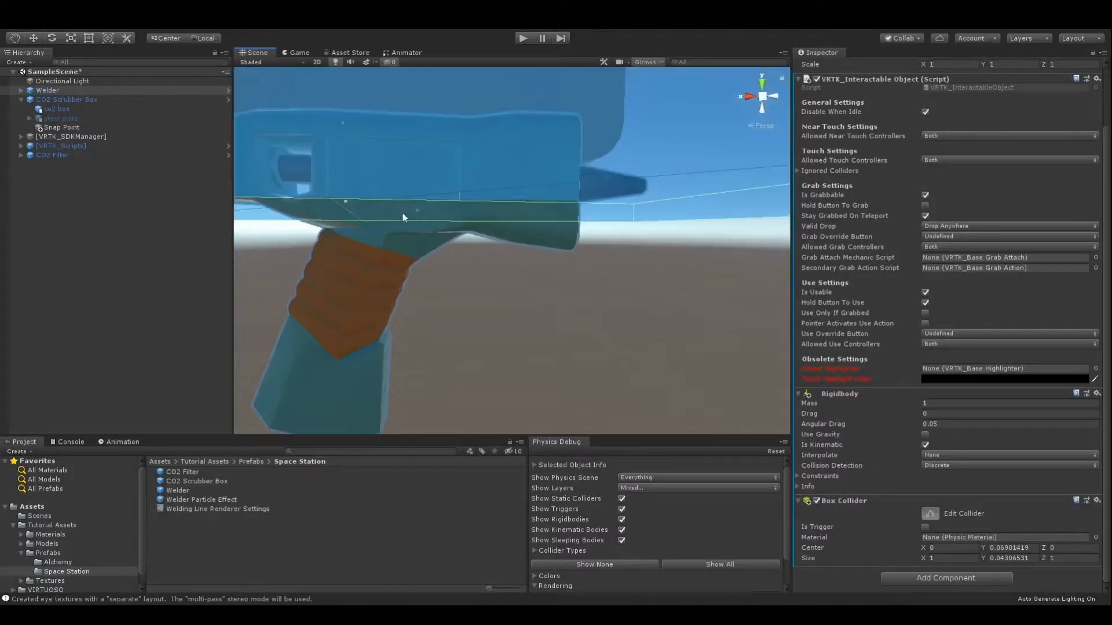
pyautogui.moveTo(414, 211); pyautogui.dragTo(415, 207)
pyautogui.scroll(-5, 410, 214)
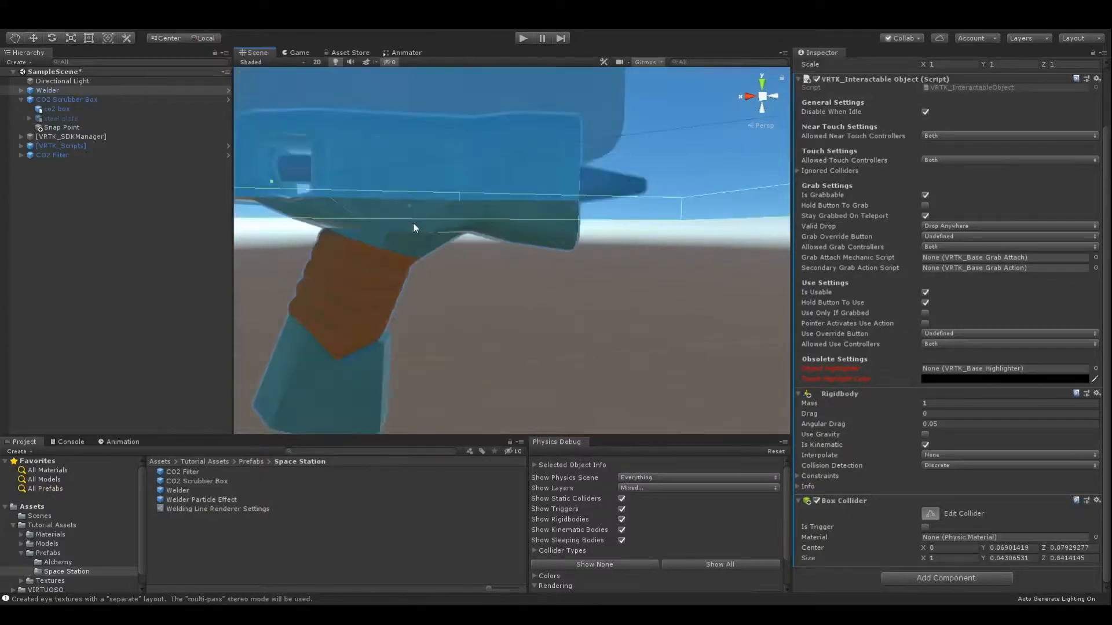
pyautogui.scroll(5, 412, 223)
pyautogui.keyDown('alt'); pyautogui.moveTo(493, 251); pyautogui.dragTo(554, 277); pyautogui.keyUp('alt')
pyautogui.scroll(-4, 556, 277)
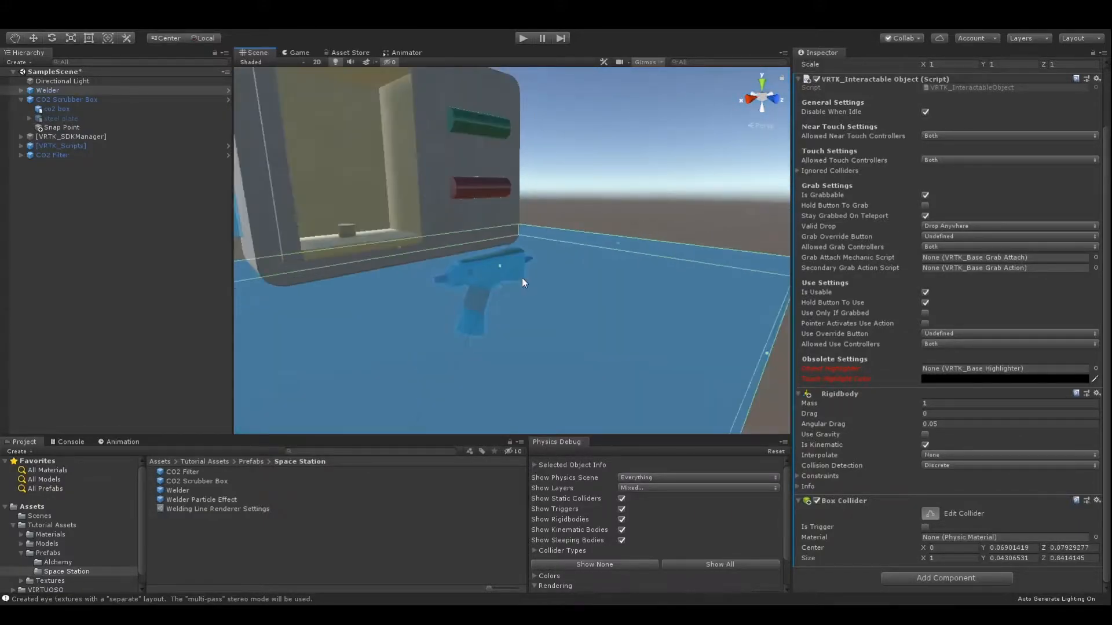
pyautogui.moveTo(616, 244); pyautogui.dragTo(408, 325)
pyautogui.moveTo(308, 316); pyautogui.dragTo(419, 255)
pyautogui.moveTo(418, 253); pyautogui.dragTo(553, 278, button='right')
pyautogui.moveTo(553, 278); pyautogui.dragTo(637, 266, button='middle')
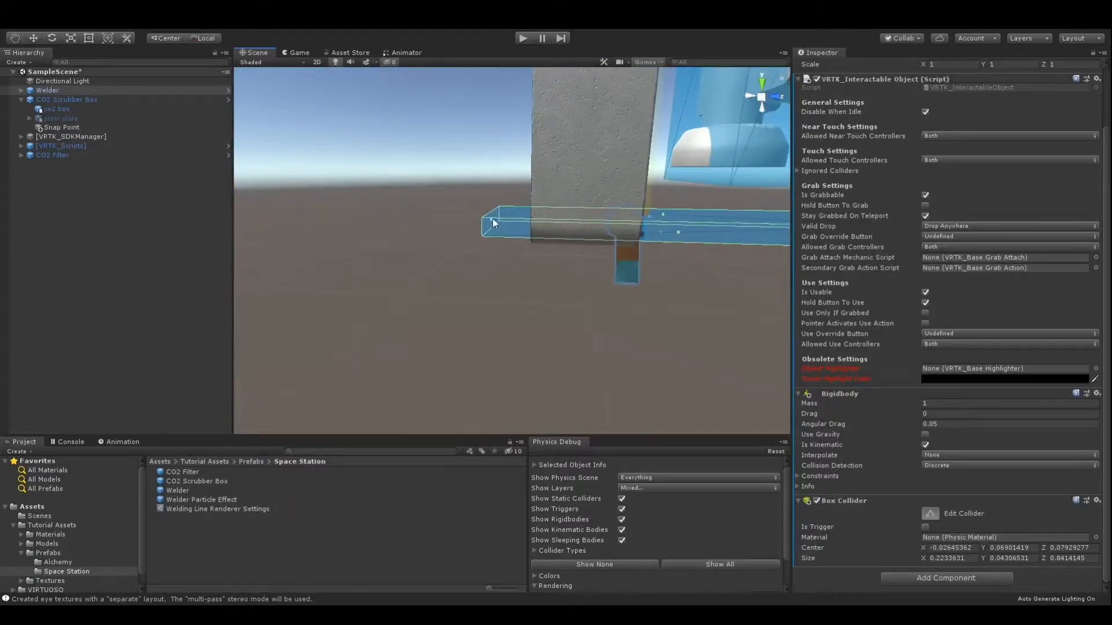
# Reduce the box collider's Z depth from both sides to about 0.06, matching the welder body's thickness.
pyautogui.moveTo(488, 222); pyautogui.dragTo(586, 231)
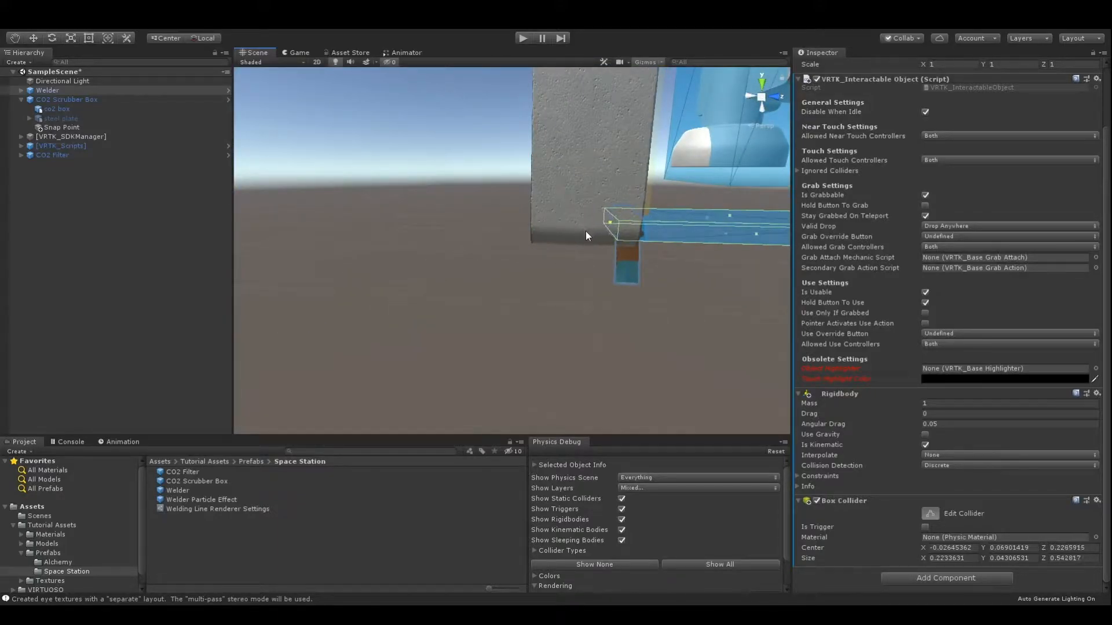
pyautogui.scroll(2, 585, 230)
pyautogui.scroll(-3, 564, 259)
pyautogui.moveTo(742, 220); pyautogui.dragTo(510, 214)
pyautogui.keyDown('alt'); pyautogui.moveTo(510, 214); pyautogui.dragTo(602, 210); pyautogui.keyUp('alt')
pyautogui.moveTo(602, 209); pyautogui.dragTo(475, 231, button='right')
pyautogui.moveTo(719, 194); pyautogui.dragTo(457, 230, button='middle')
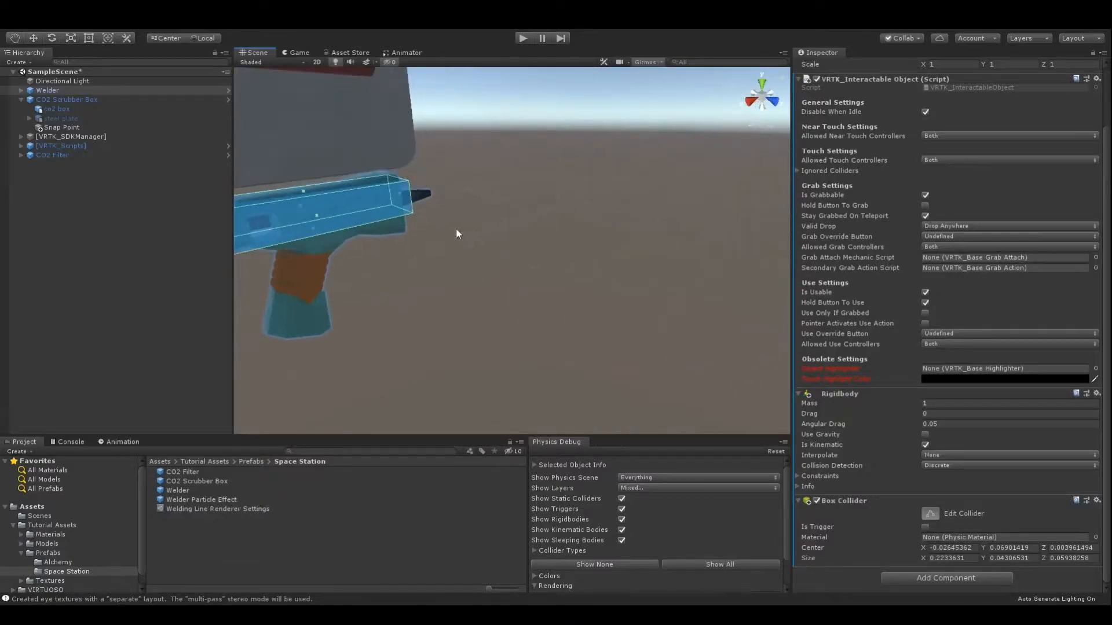
# Extend the box collider over the welder's whole body and nozzle, to about 0.27 in X and 0.07 in Y.
pyautogui.moveTo(470, 225); pyautogui.dragTo(385, 232, button='right')
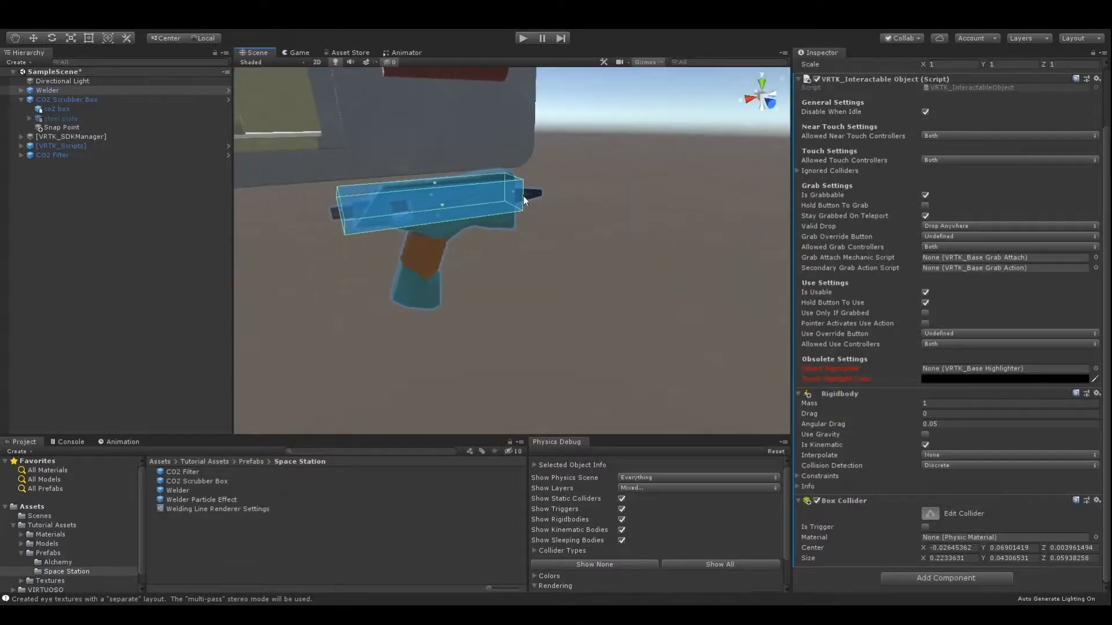
pyautogui.scroll(5, 560, 179)
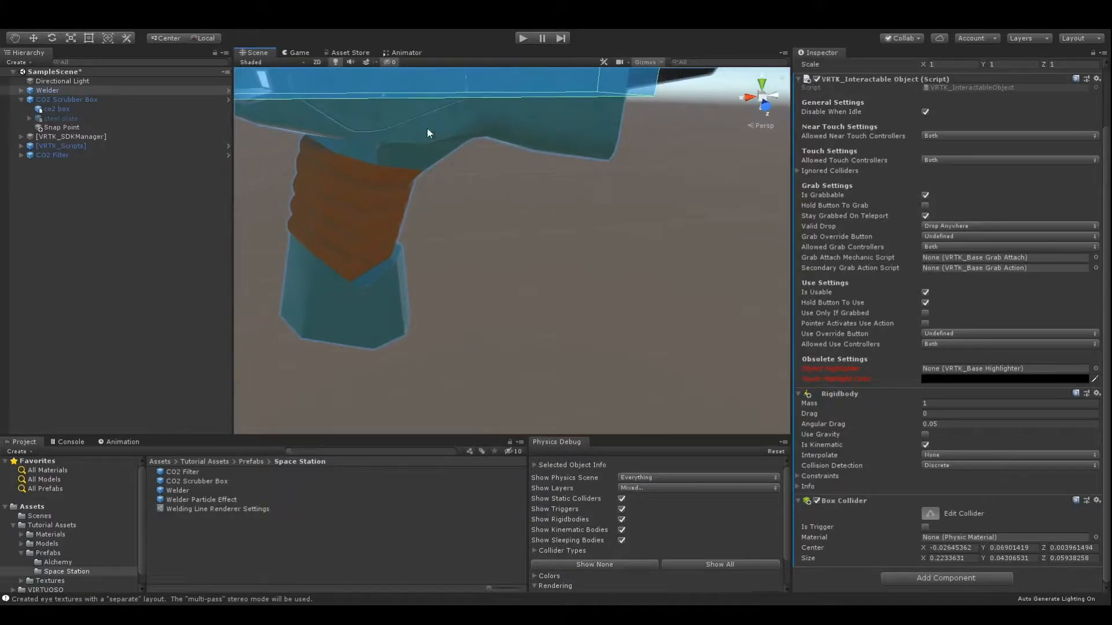
pyautogui.moveTo(385, 97); pyautogui.dragTo(386, 112)
pyautogui.moveTo(437, 104)
pyautogui.mouseDown(button='middle')
pyautogui.moveTo(444, 122)
pyautogui.moveTo(432, 126)
pyautogui.mouseUp(button='middle')
pyautogui.moveTo(450, 164); pyautogui.dragTo(506, 160)
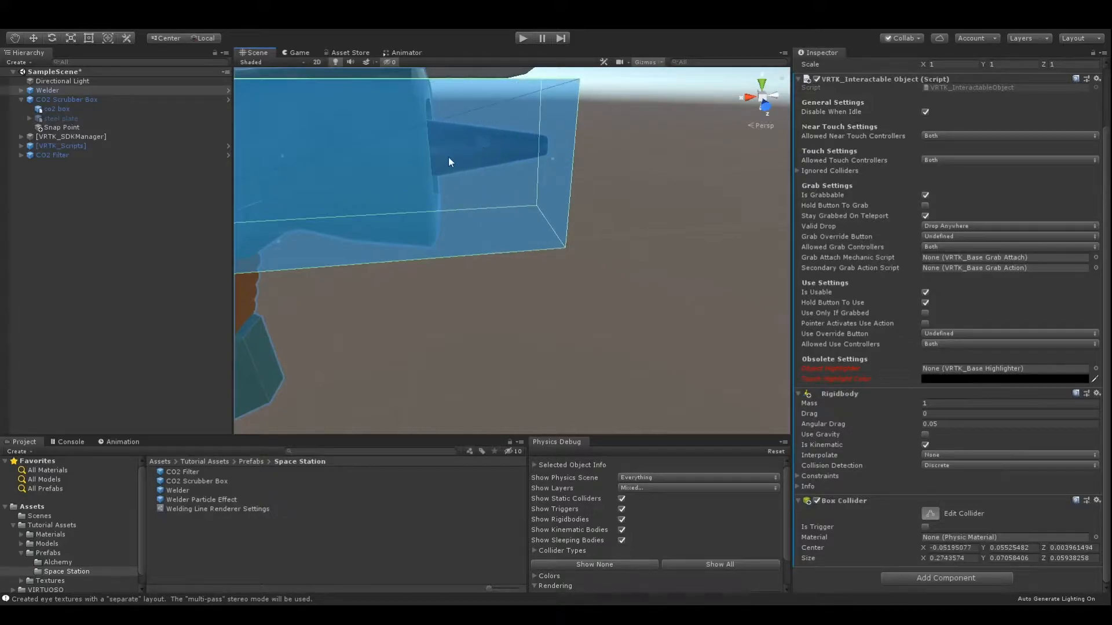
pyautogui.scroll(-3, 498, 186)
pyautogui.scroll(3, 435, 243)
pyautogui.scroll(-3, 426, 253)
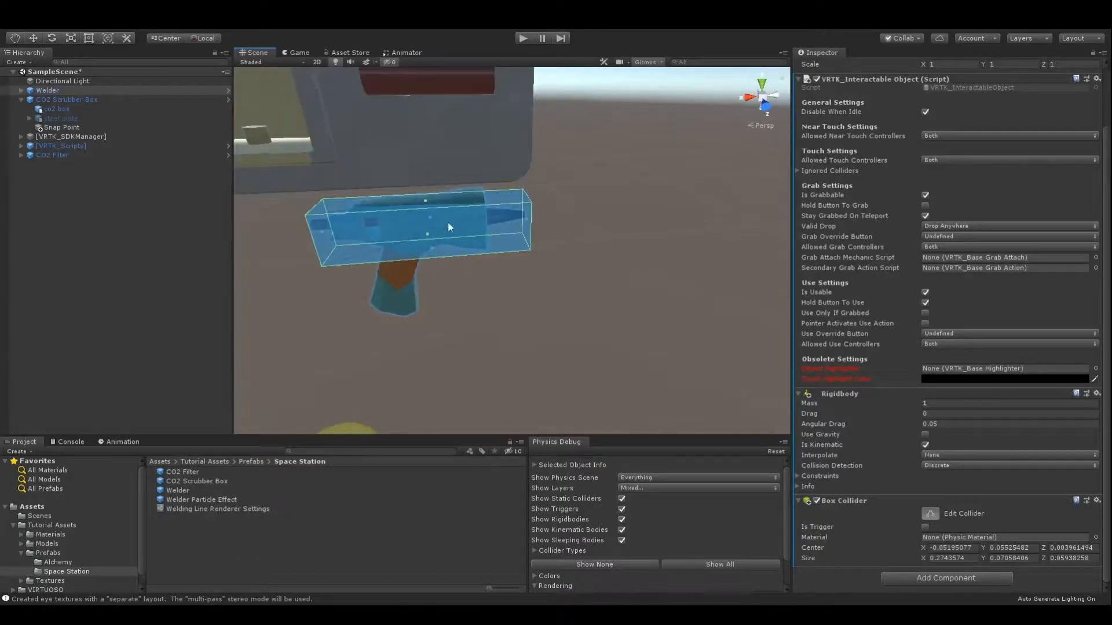
pyautogui.moveTo(453, 259); pyautogui.dragTo(439, 149, button='right')
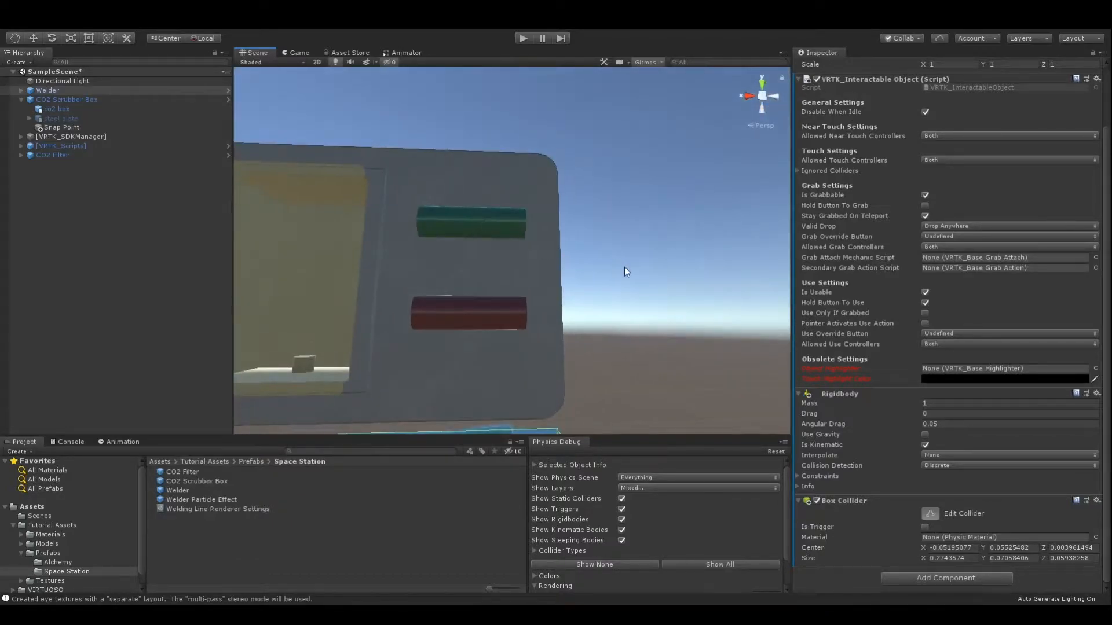
pyautogui.moveTo(625, 256); pyautogui.dragTo(628, 231, button='middle')
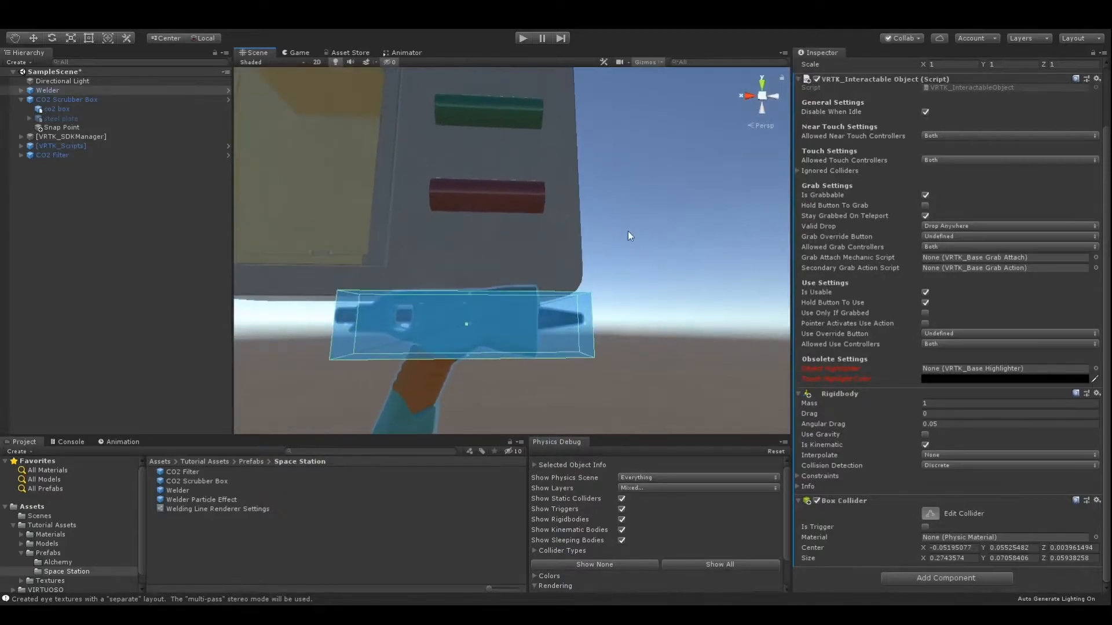
# Add a second Box Collider to the welder and shrink it around the handle, about 0.09 wide and 0.15 high.
pyautogui.click(986, 578)
pyautogui.click(922, 461)
pyautogui.press('f')
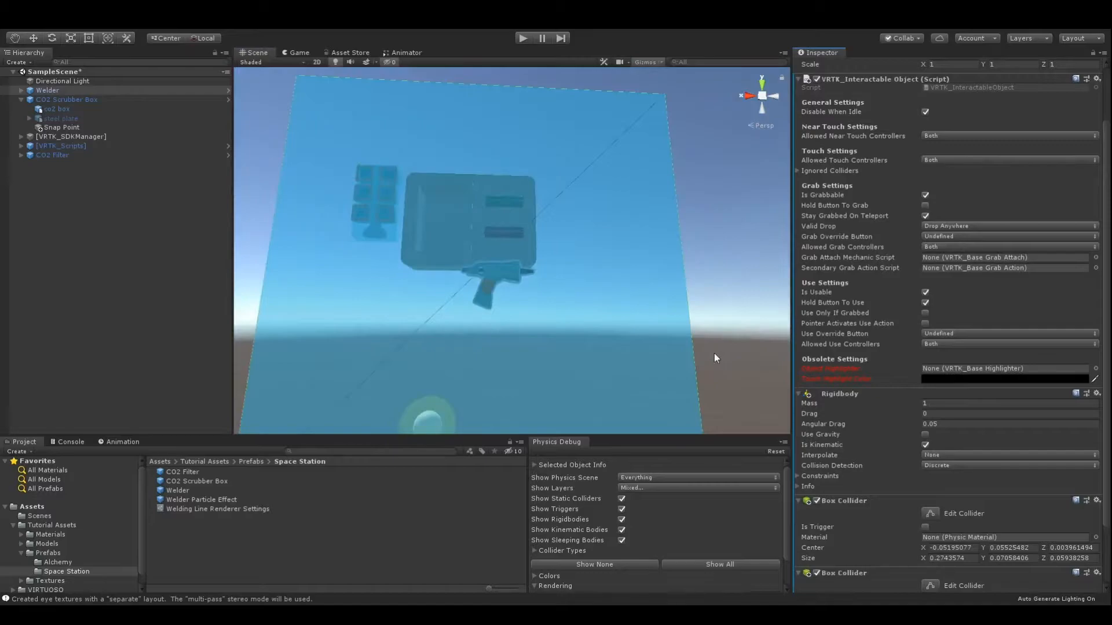
pyautogui.click(930, 586)
pyautogui.moveTo(487, 172); pyautogui.dragTo(501, 252)
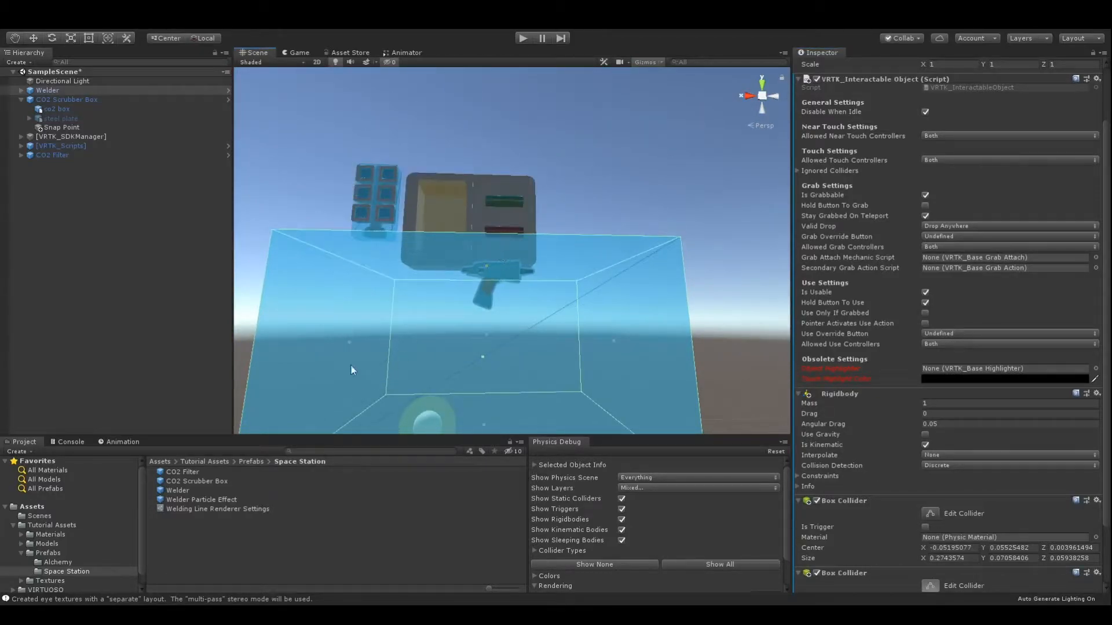
pyautogui.moveTo(344, 343); pyautogui.dragTo(477, 334)
pyautogui.moveTo(613, 341); pyautogui.dragTo(501, 355)
pyautogui.moveTo(485, 425); pyautogui.dragTo(646, 348)
# Reduce the second box collider's Z depth from both sides to about 0.06 so it fits the welder's handle.
pyautogui.press('f')
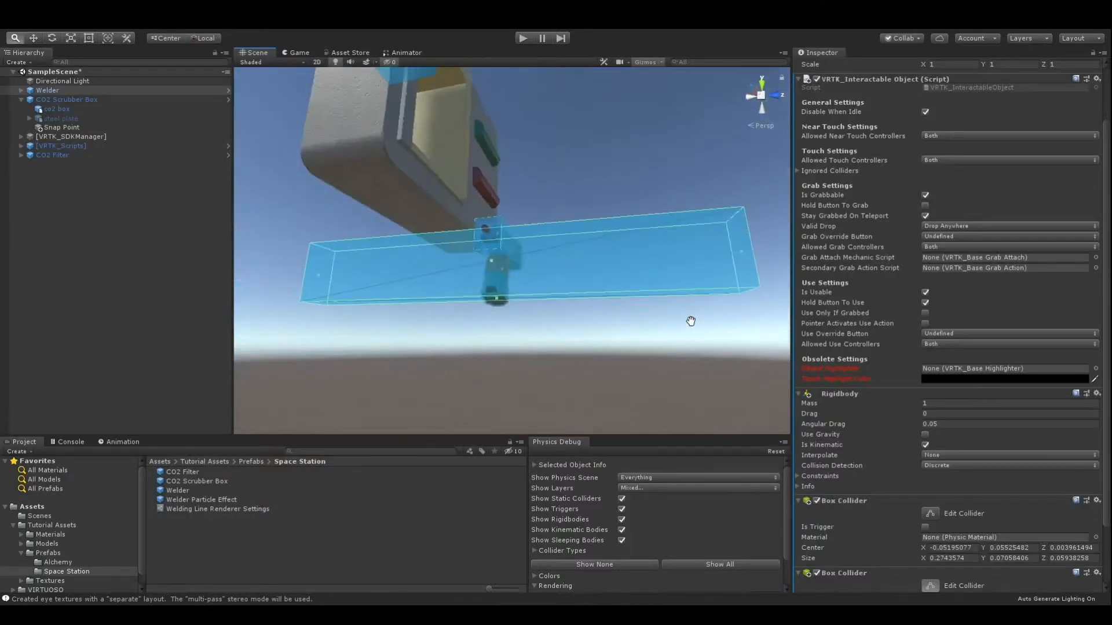
pyautogui.moveTo(314, 270); pyautogui.dragTo(435, 276)
pyautogui.moveTo(744, 249); pyautogui.dragTo(544, 273)
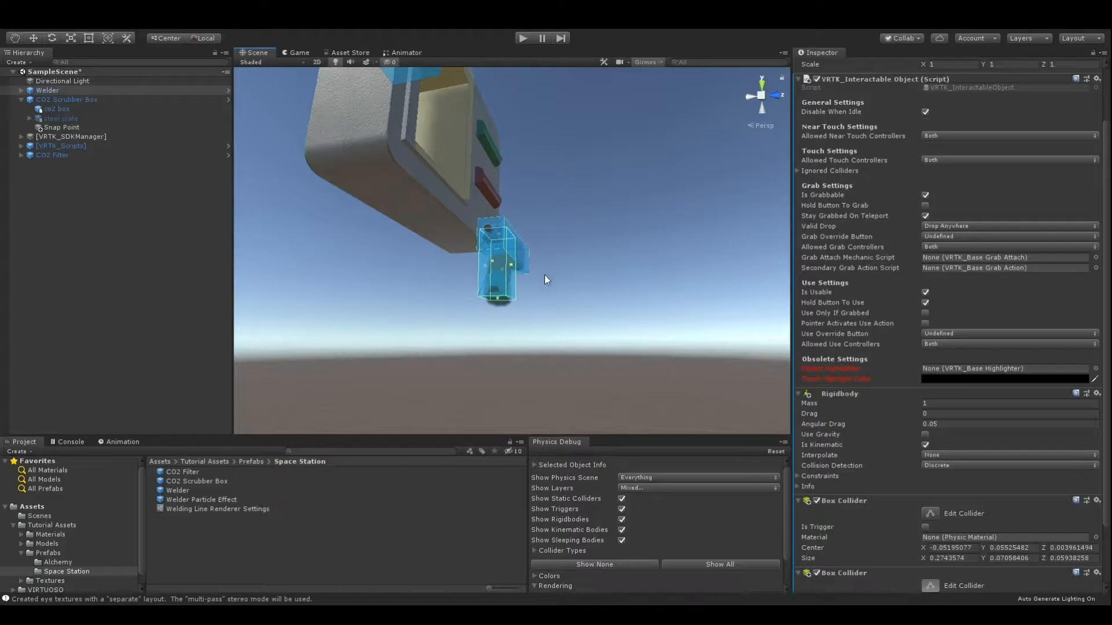
pyautogui.scroll(10, 583, 266)
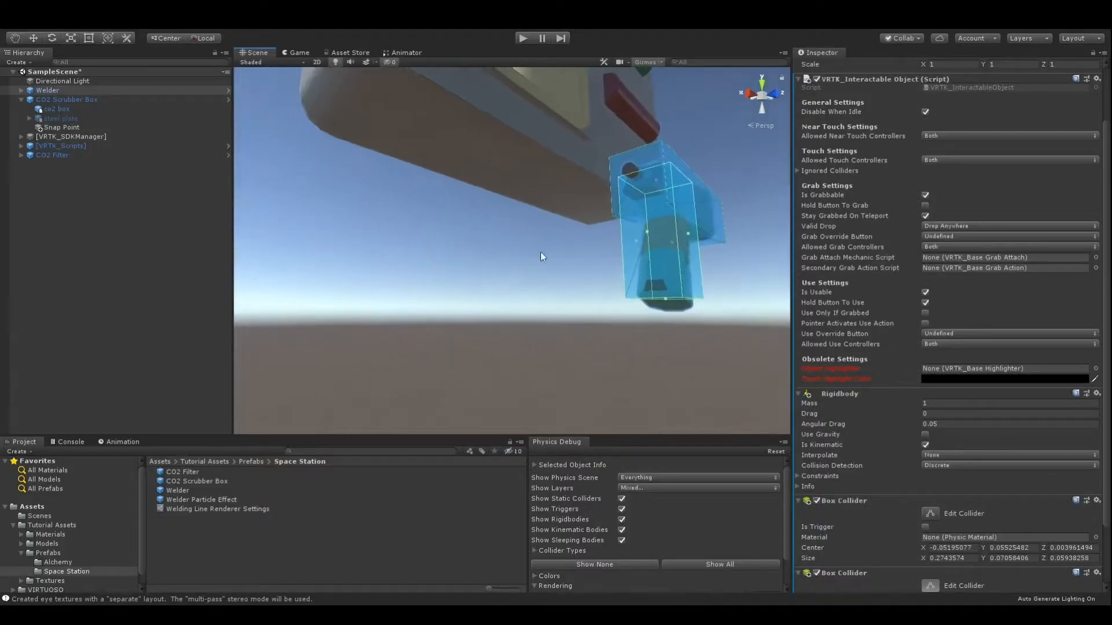
pyautogui.scroll(10, 481, 269)
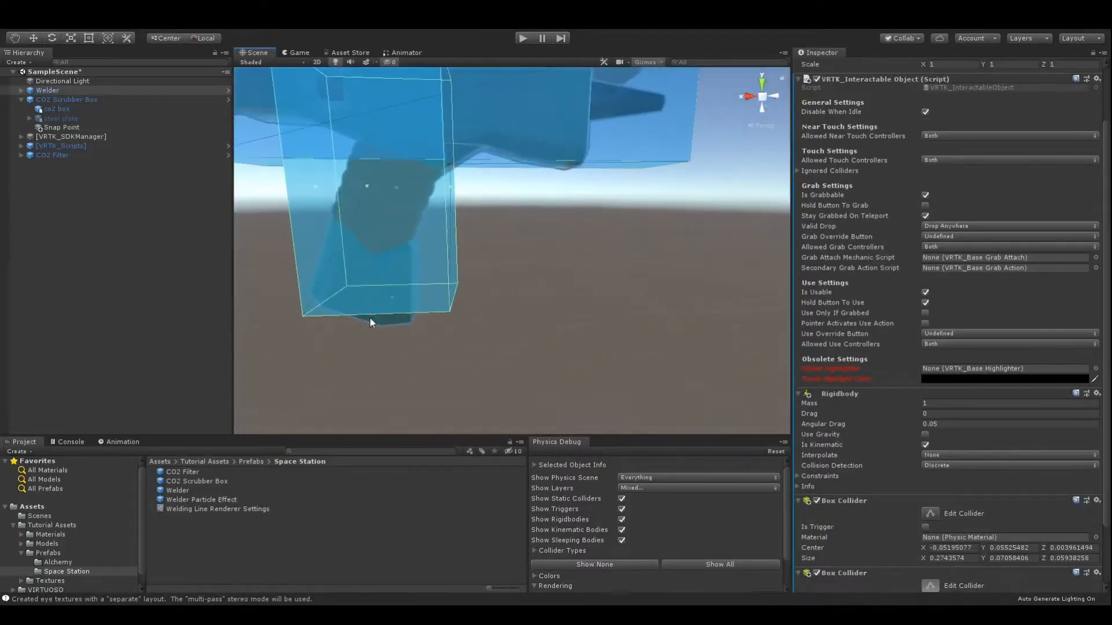
pyautogui.moveTo(467, 267); pyautogui.dragTo(514, 246, button='right')
pyautogui.moveTo(514, 246); pyautogui.dragTo(544, 239, button='middle')
pyautogui.scroll(-5, 603, 227)
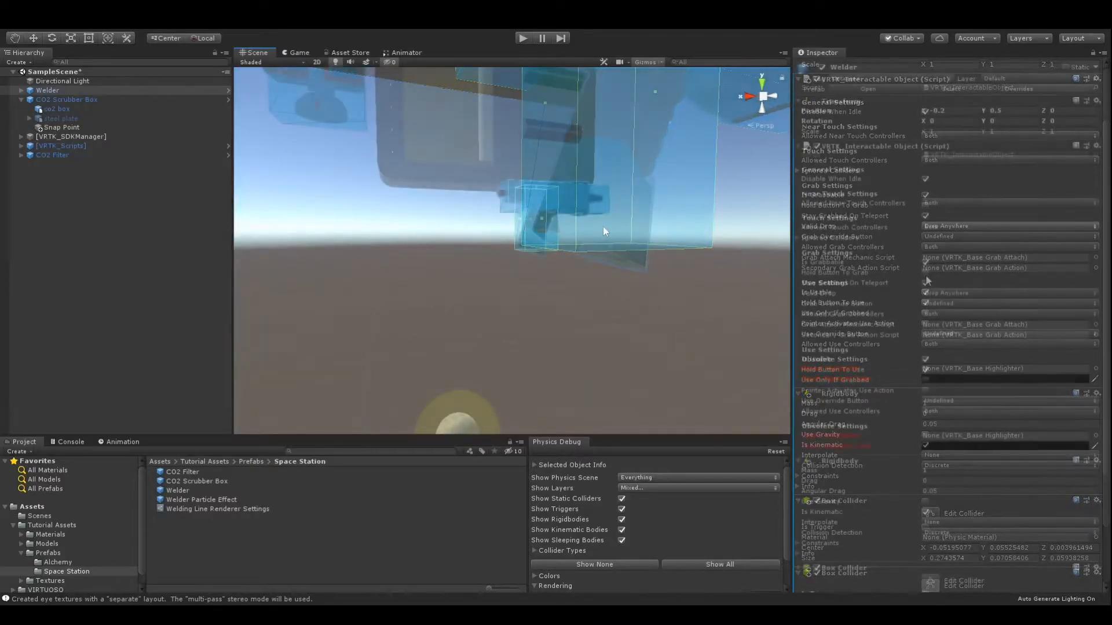
pyautogui.scroll(-3, 922, 276)
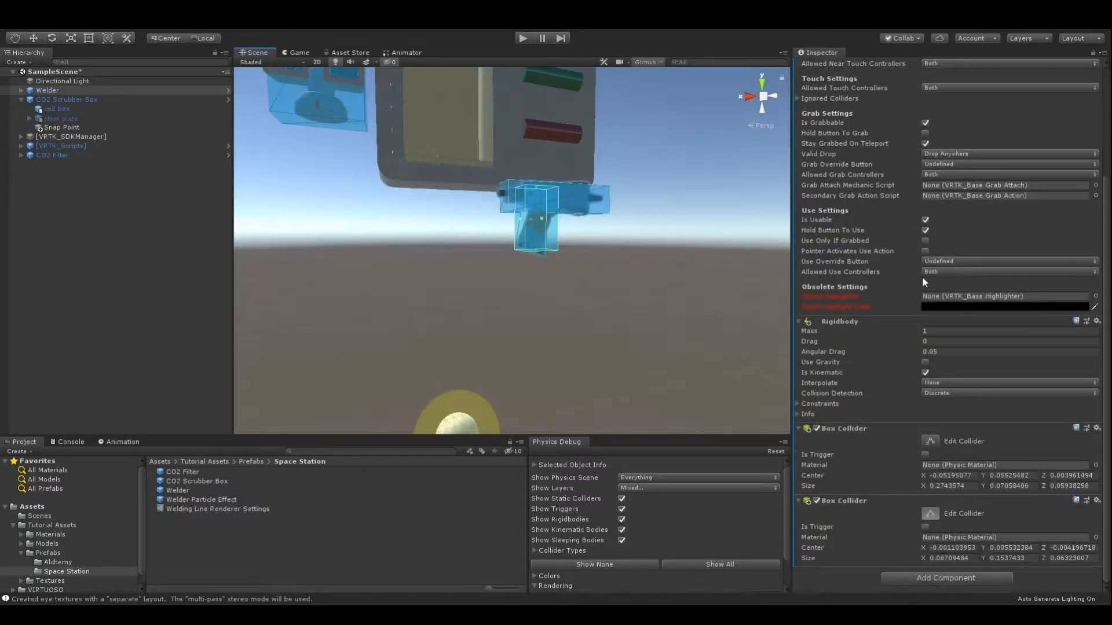
pyautogui.scroll(6, 922, 277)
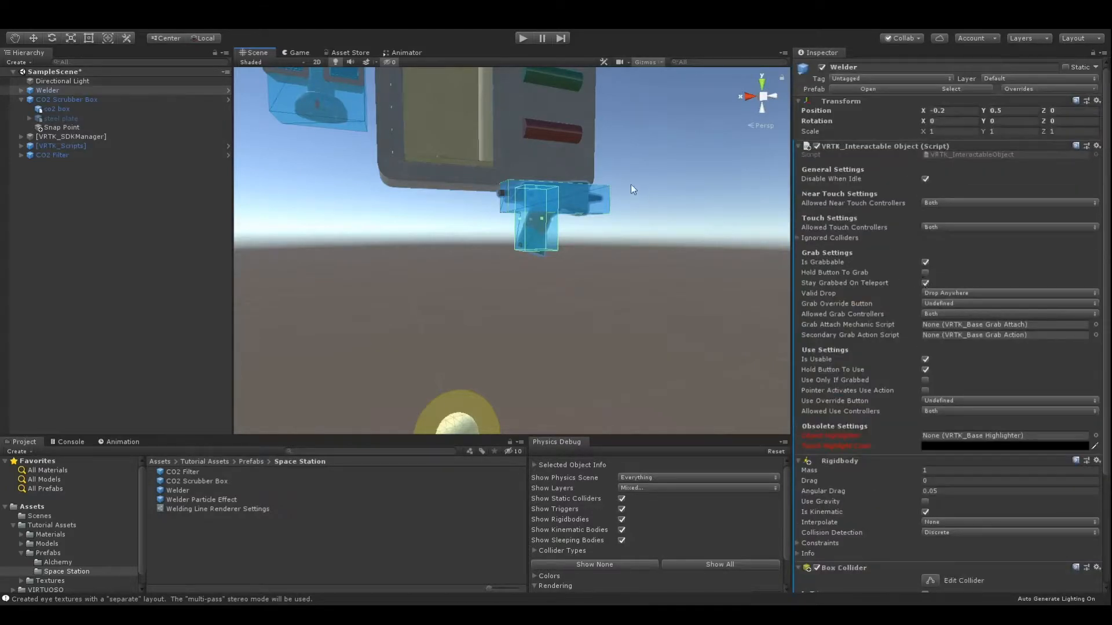
# Play-test the scene to check how the welder is held when grabbed, and stop play mode.
pyautogui.click(523, 38)
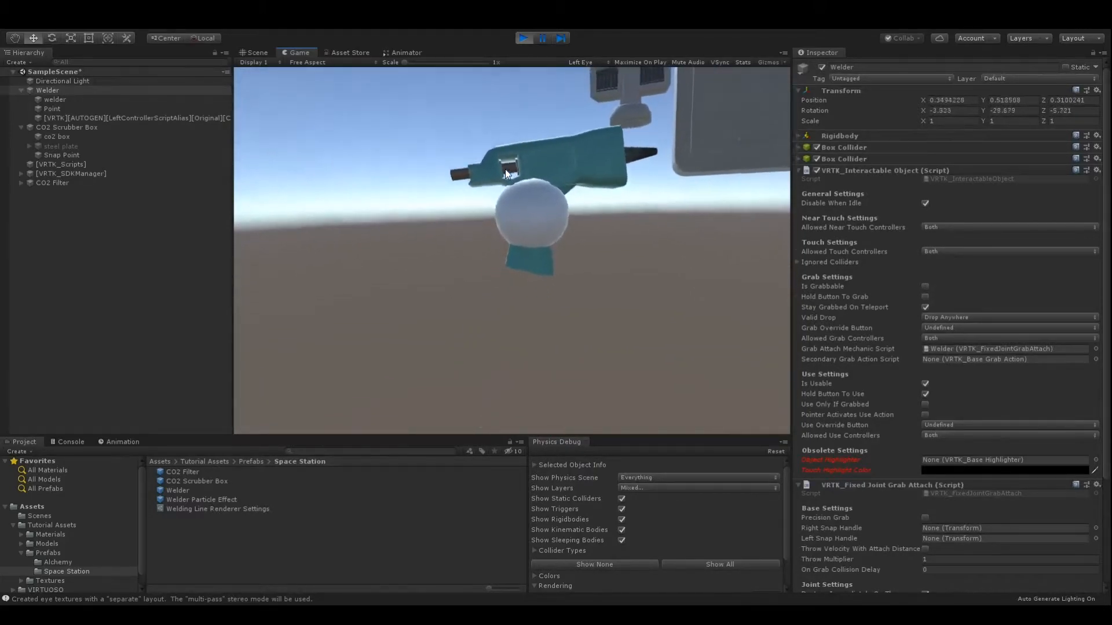
pyautogui.hotkey('ctrl', 'p')
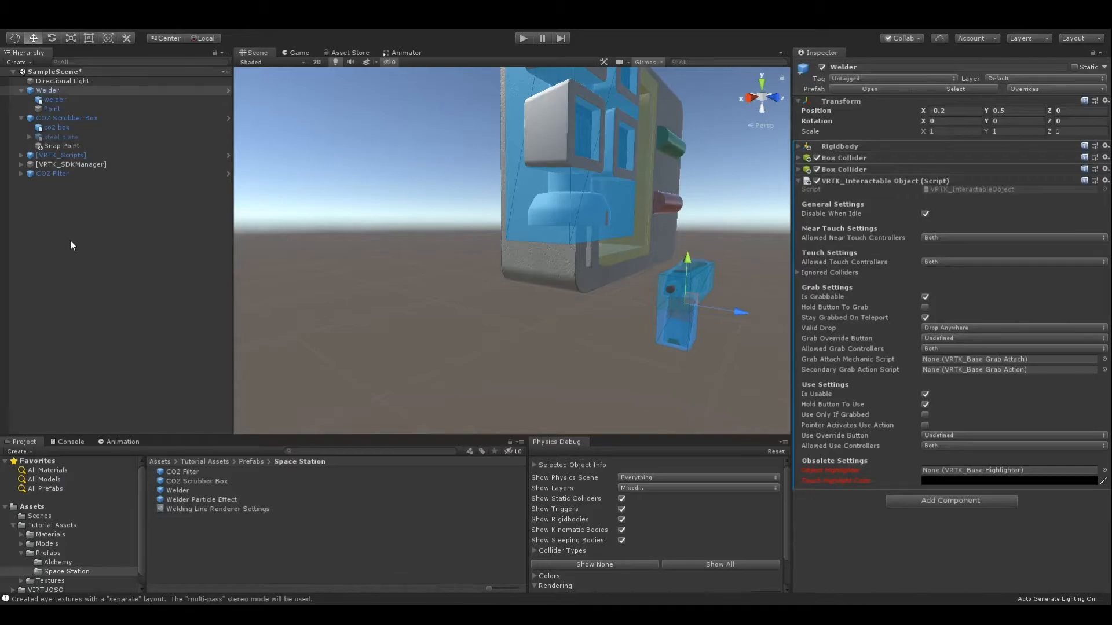
# Create an empty child object under the Welder and name it Grab Point.
pyautogui.click(65, 93)
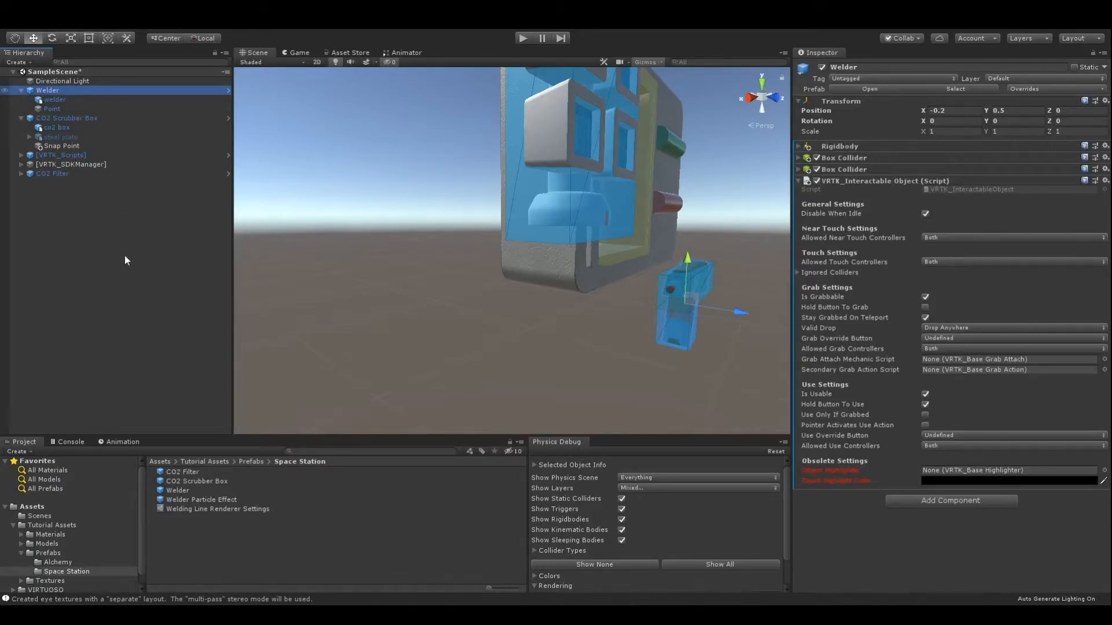
pyautogui.hotkey('alt', 'shift', 'n')
pyautogui.click(869, 71)
pyautogui.doubleClick(870, 70)
pyautogui.write('Grab')
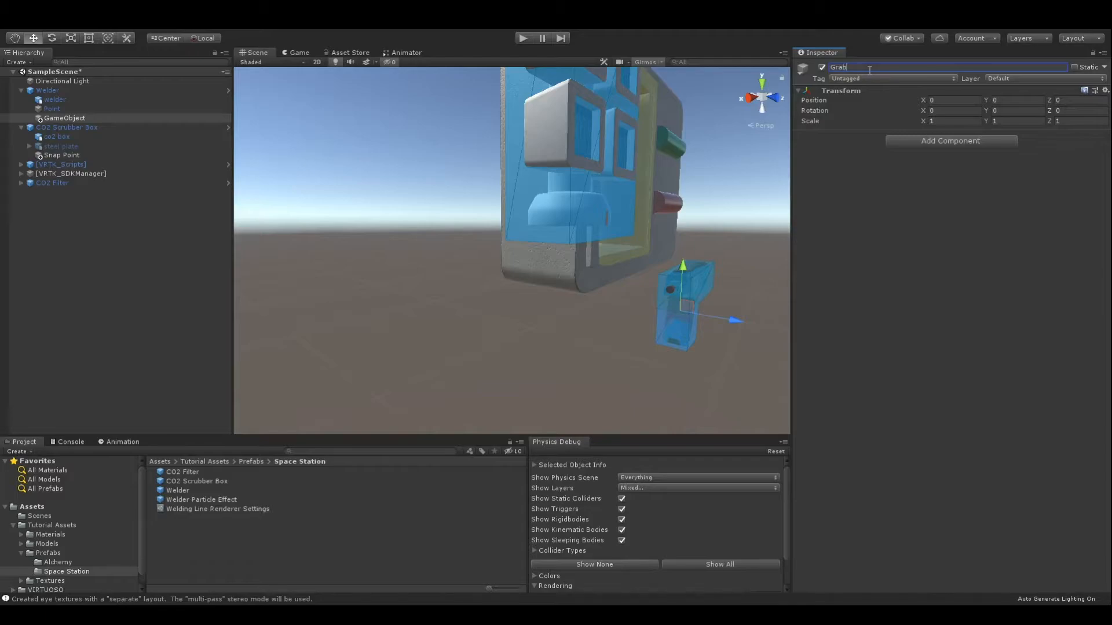
pyautogui.write(' Point')
pyautogui.press('Return')
# Set the Grab Point's Y rotation to -90, keeping it at its original position in the welder.
pyautogui.moveTo(689, 199); pyautogui.dragTo(652, 187, button='right')
pyautogui.moveTo(653, 187); pyautogui.dragTo(500, 161, button='middle')
pyautogui.moveTo(601, 224); pyautogui.dragTo(663, 266, button='right')
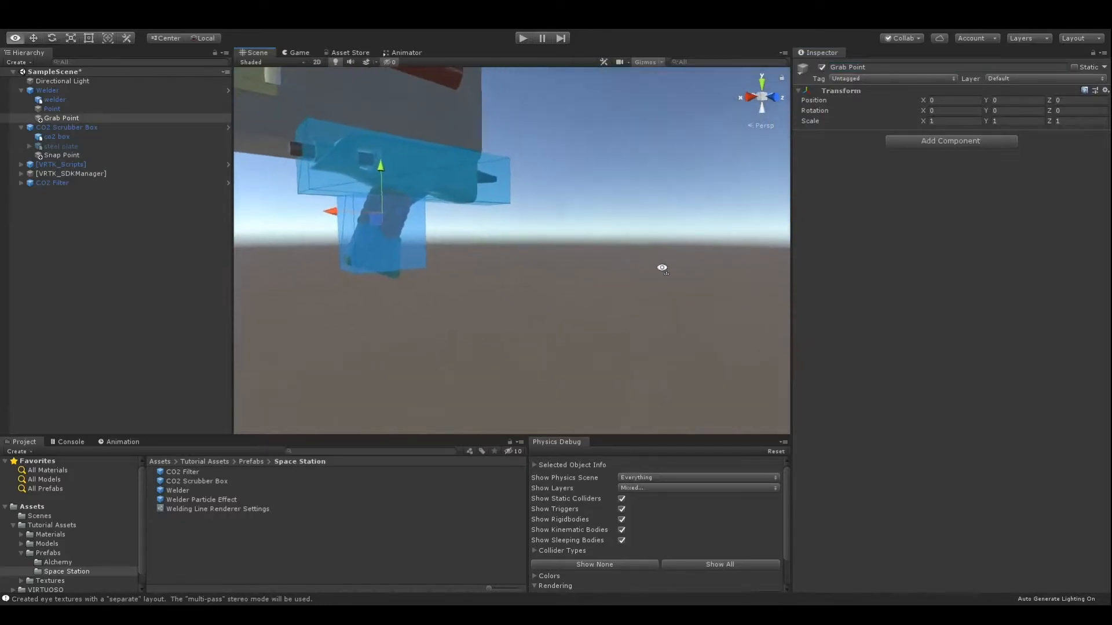
pyautogui.moveTo(585, 194); pyautogui.dragTo(672, 281, button='middle')
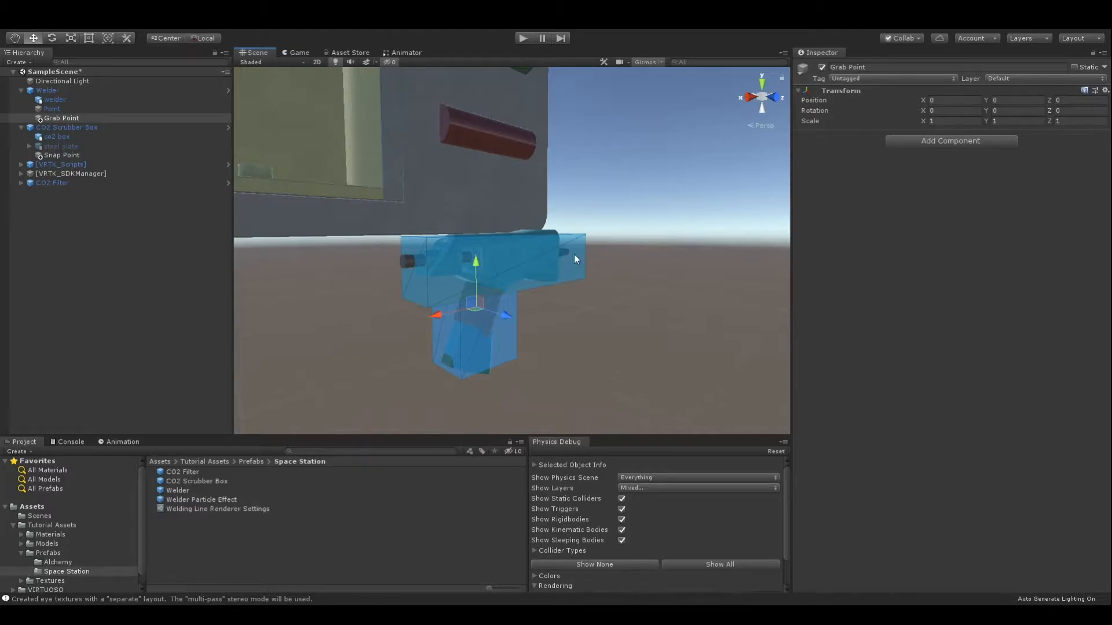
pyautogui.click(1016, 110)
pyautogui.write('-90')
pyautogui.click(1027, 283)
pyautogui.moveTo(477, 260)
pyautogui.mouseDown()
pyautogui.moveTo(478, 277)
pyautogui.moveTo(475, 249)
pyautogui.moveTo(481, 261)
pyautogui.mouseUp()
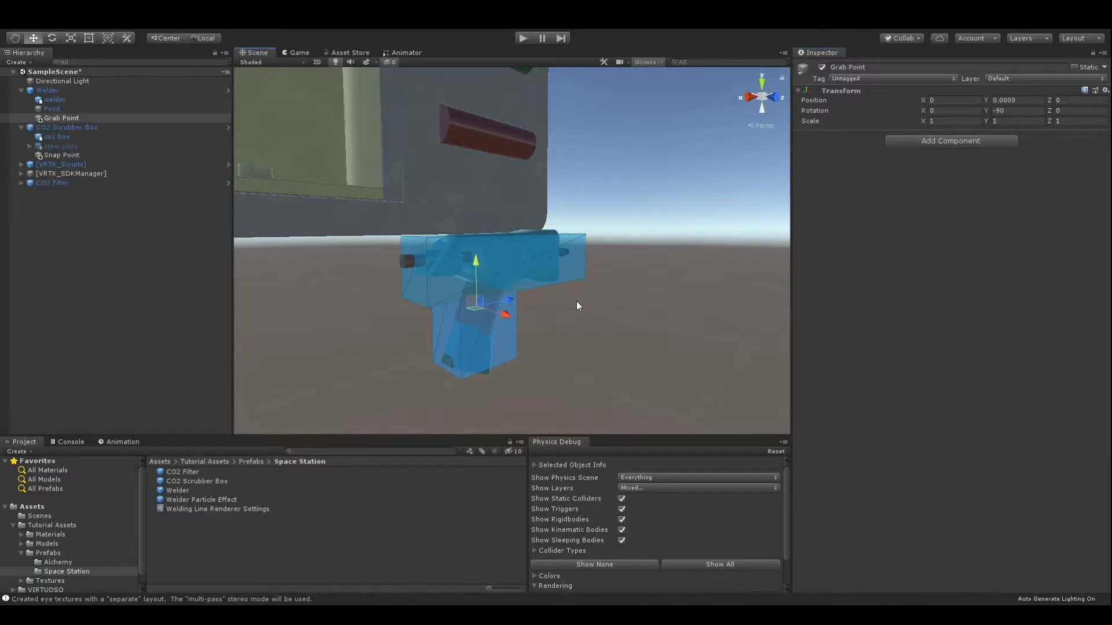
pyautogui.hotkey('ctrl', 'z')
# Add a VRTK_Child Of Controller Grab Attach component to the Welder.
pyautogui.click(78, 91)
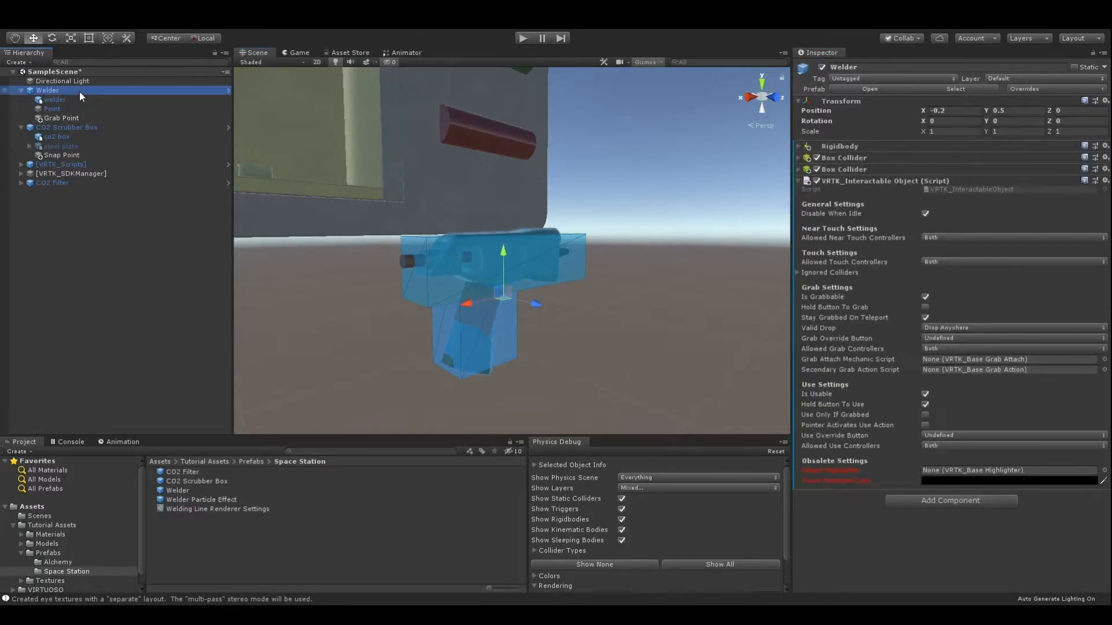
pyautogui.click(987, 500)
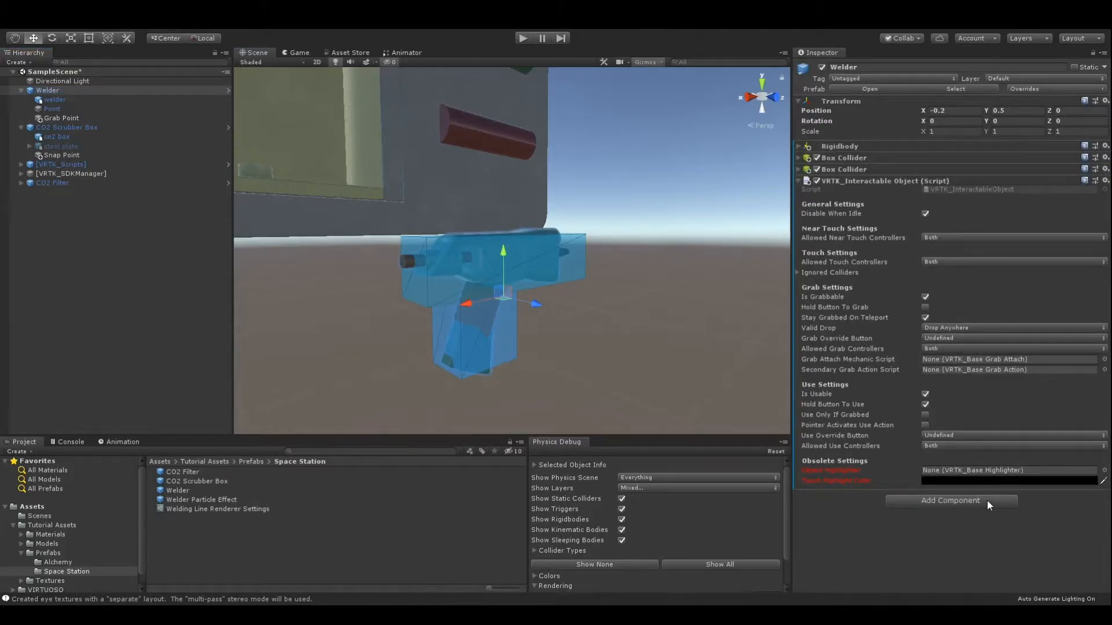
pyautogui.click(971, 470)
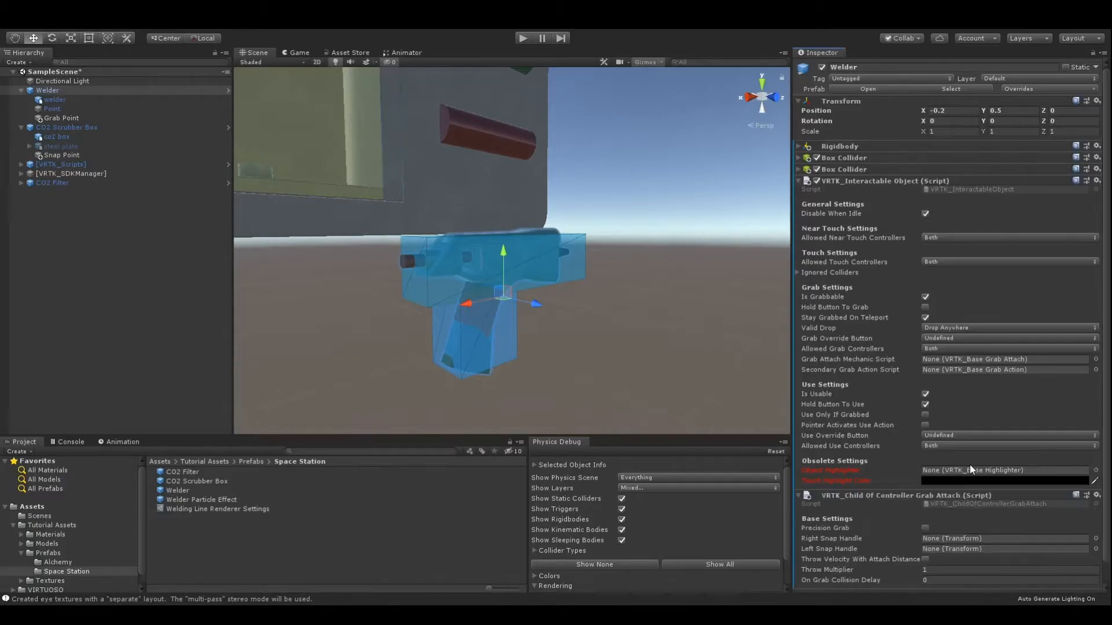
# Assign the new grab attach component as the Welder's Grab Attach Mechanic Script and Grab Point as its Right Snap Handle.
pyautogui.scroll(-2, 971, 470)
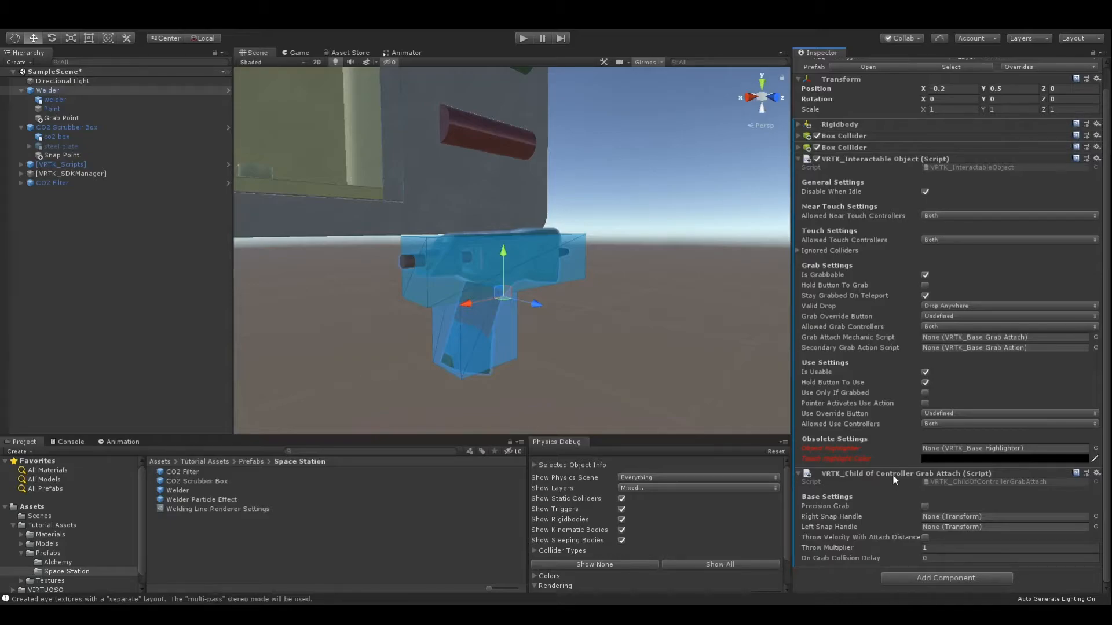
pyautogui.moveTo(895, 476); pyautogui.dragTo(959, 340)
pyautogui.moveTo(74, 117); pyautogui.dragTo(951, 523)
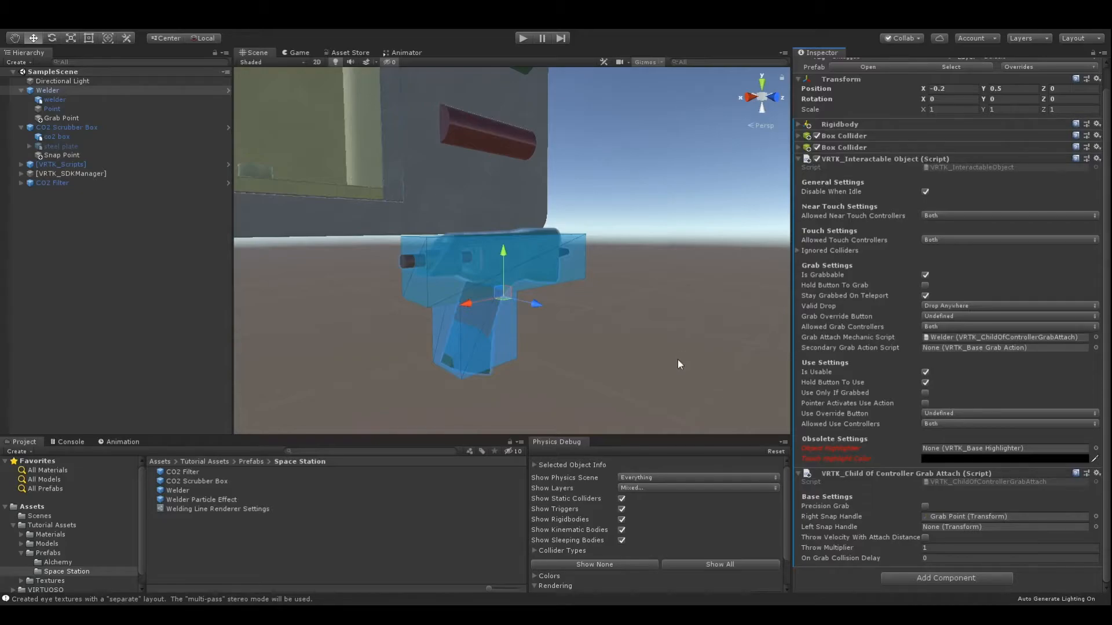
# Play-test the scene to check the welder's grip with the Grab Point snap handle.
pyautogui.click(523, 38)
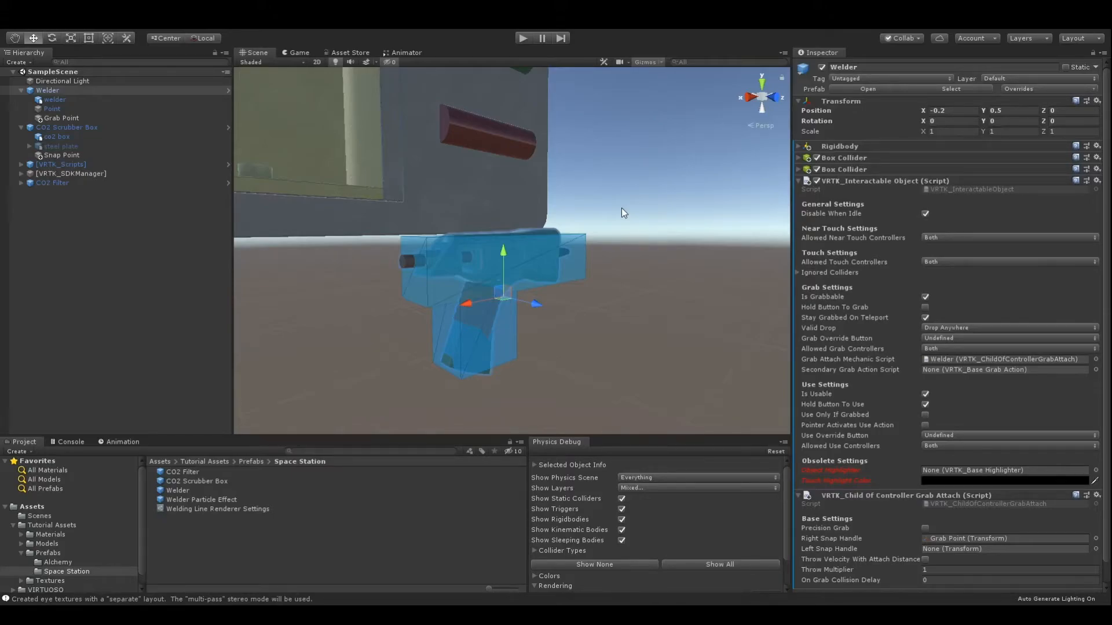
pyautogui.scroll(-5, 645, 175)
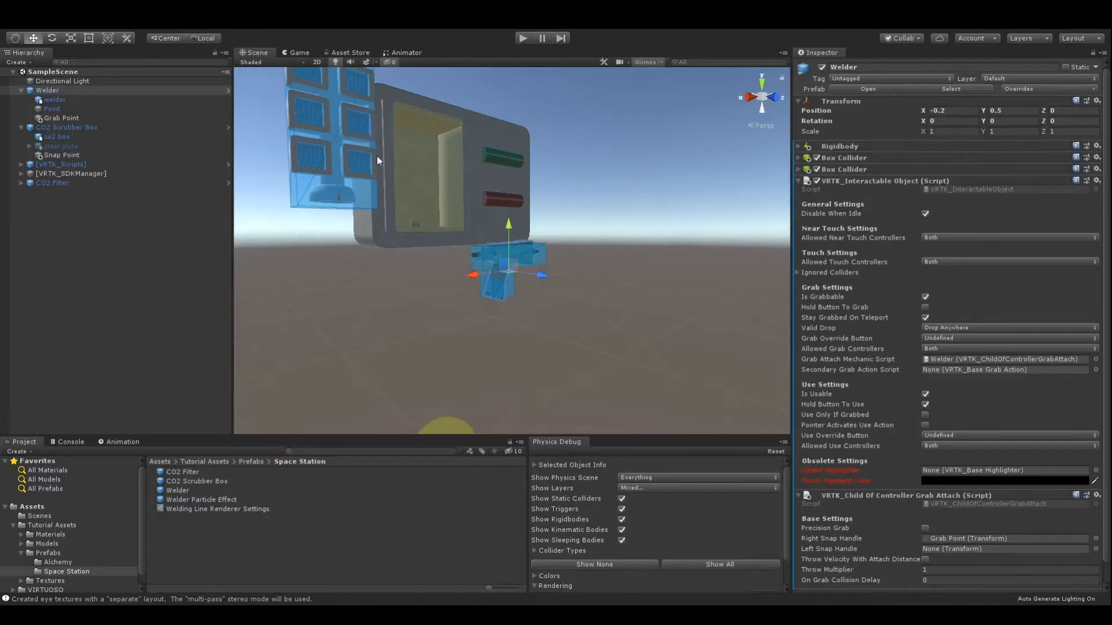
# Add a VRTK_Policy List to the CO2 Scrubber Box and assign it as the Interaction Area's Valid Object List Policy.
pyautogui.click(130, 128)
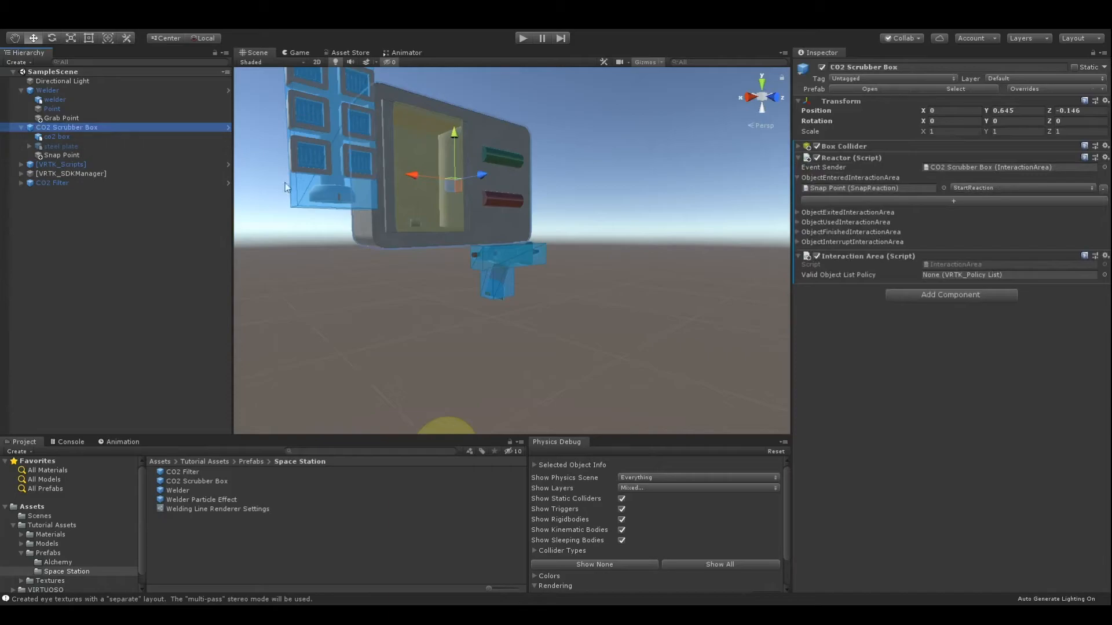
pyautogui.click(973, 295)
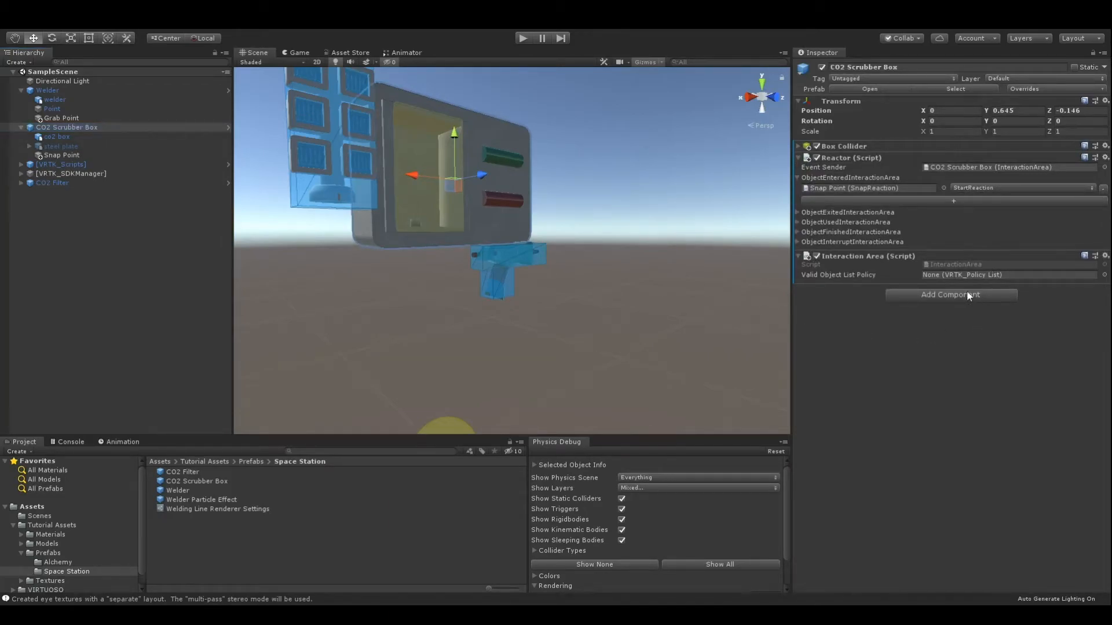
pyautogui.click(944, 342)
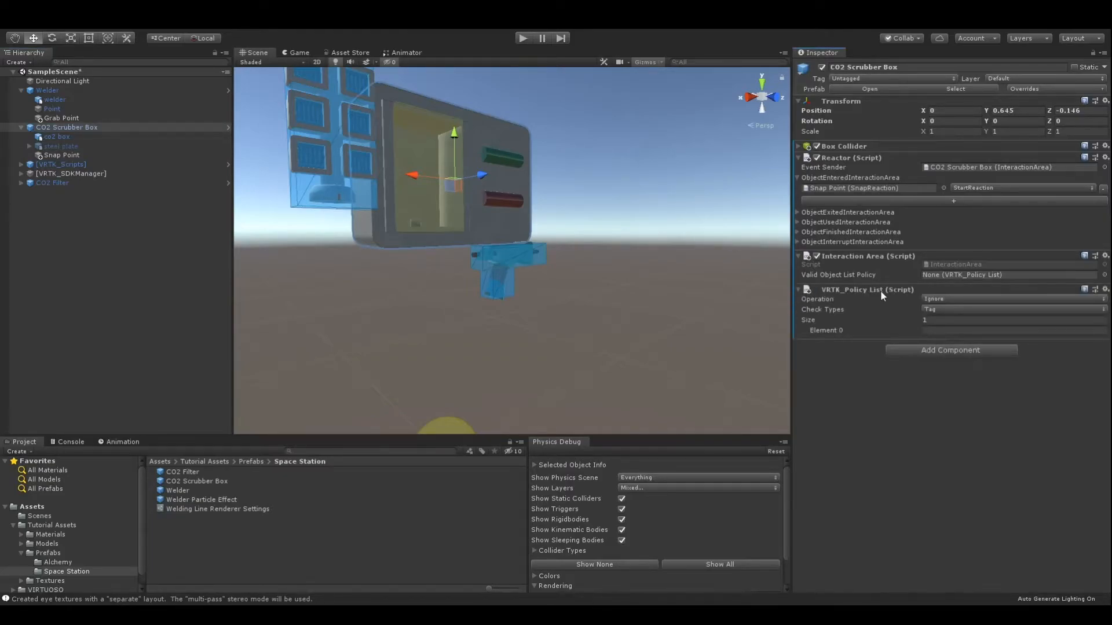
pyautogui.moveTo(884, 289); pyautogui.dragTo(940, 278)
# Set the policy list's operation to Include and its Element 0 tag to Filter.
pyautogui.click(961, 326)
pyautogui.click(960, 333)
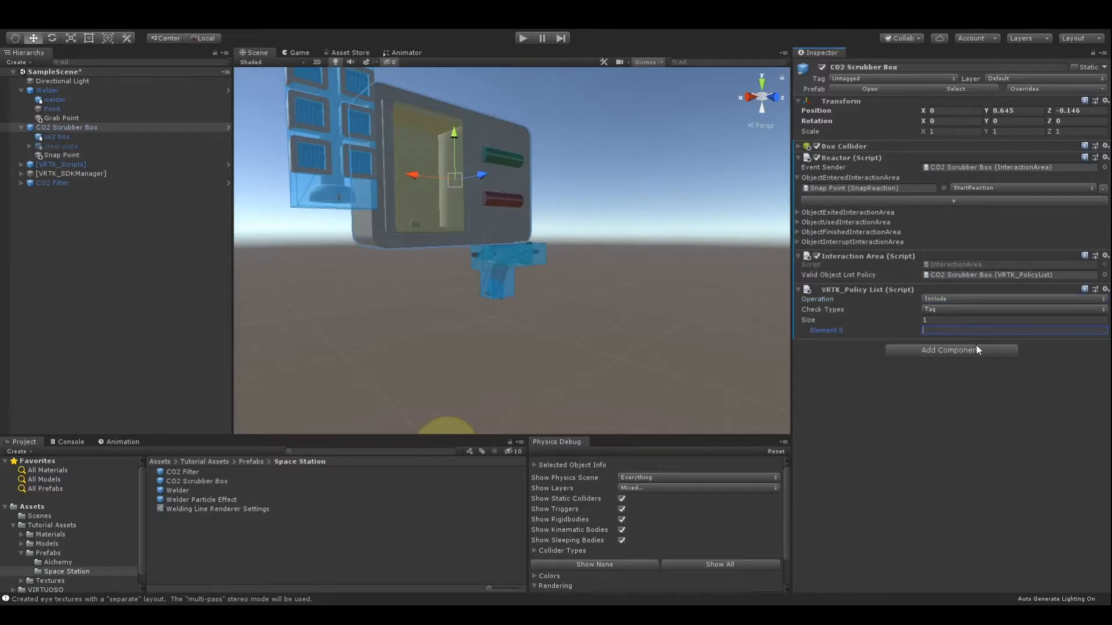
pyautogui.write('Filter')
# Tag the CO2 Filter with a newly created Filter tag and play-test the scene.
pyautogui.click(74, 182)
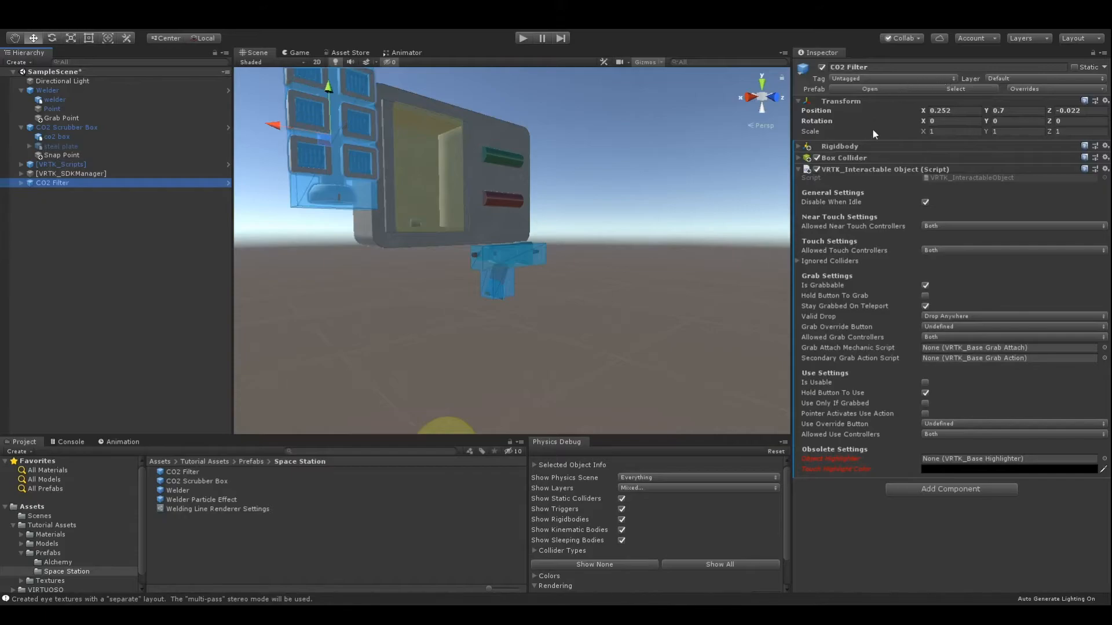
pyautogui.click(882, 185)
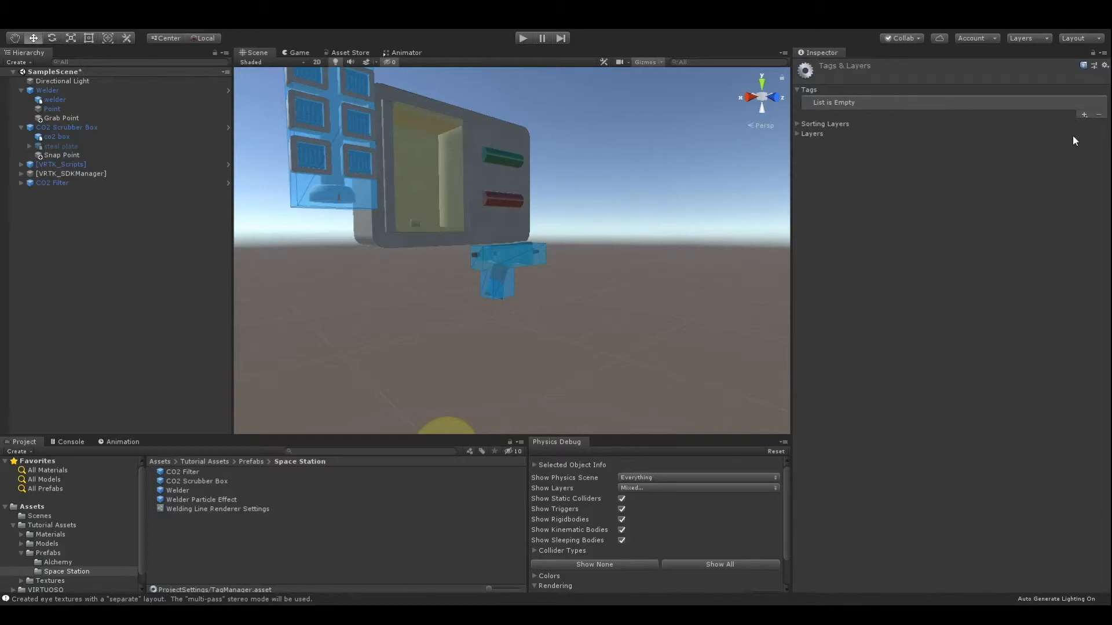
pyautogui.click(1001, 138)
pyautogui.click(89, 183)
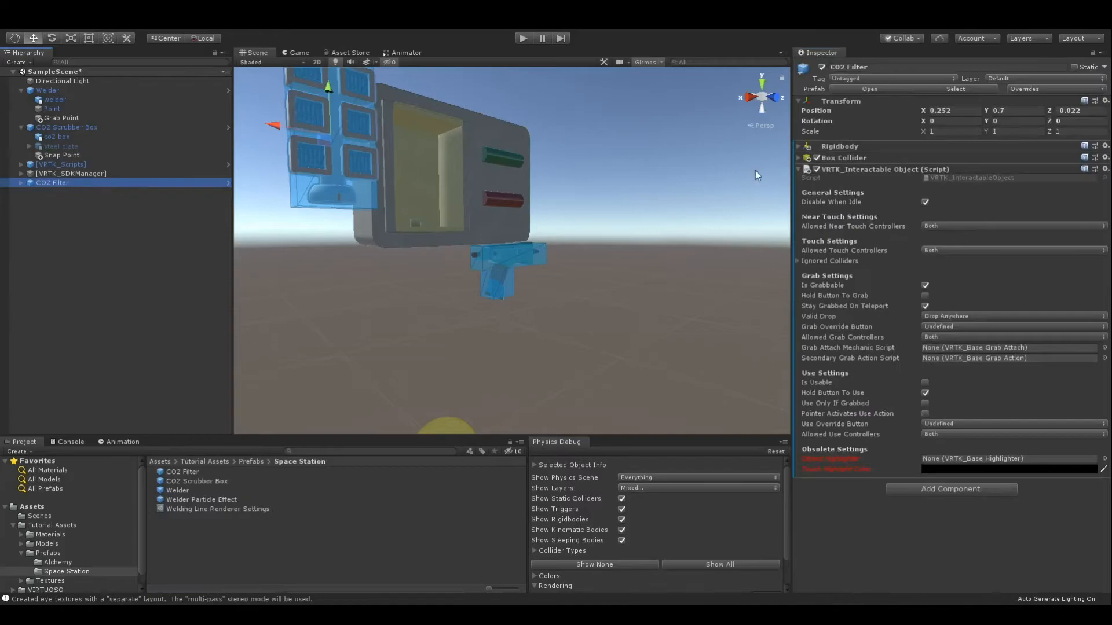
pyautogui.click(892, 180)
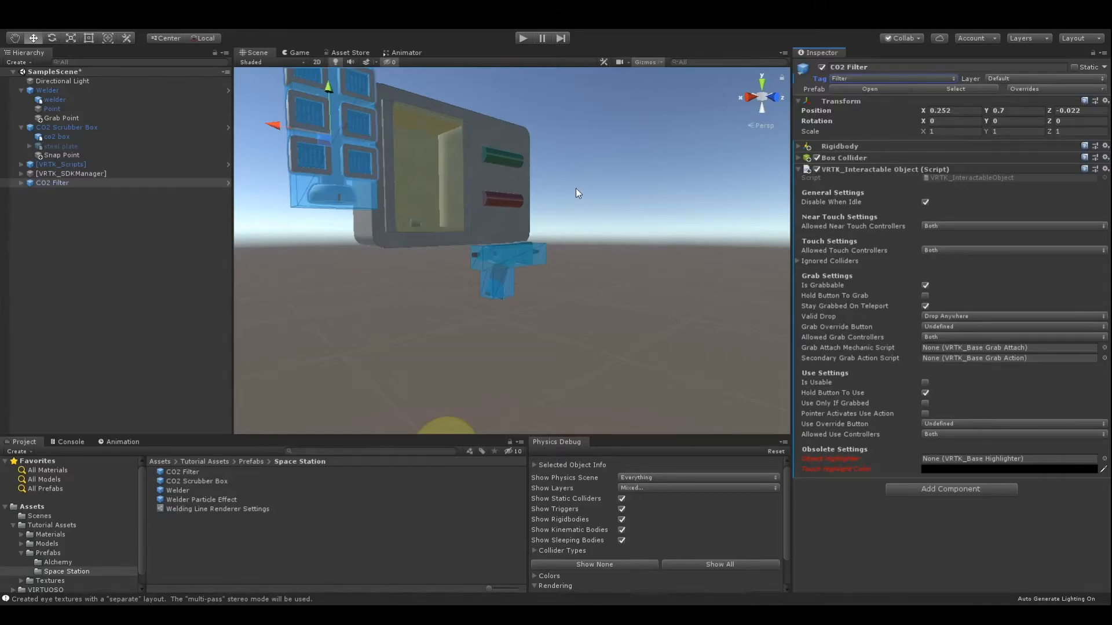
pyautogui.click(523, 38)
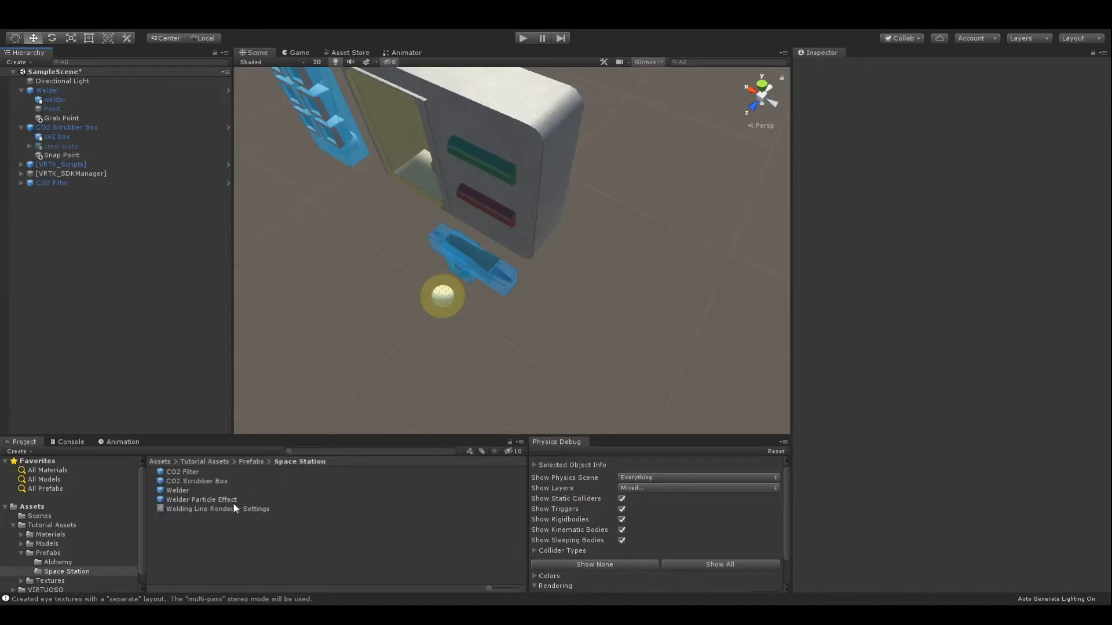
# Add the Welder Particle Effect prefab as a child of the Welder and move it to the nozzle tip, about X -0.18, Y 0.06.
pyautogui.moveTo(234, 502); pyautogui.dragTo(119, 89)
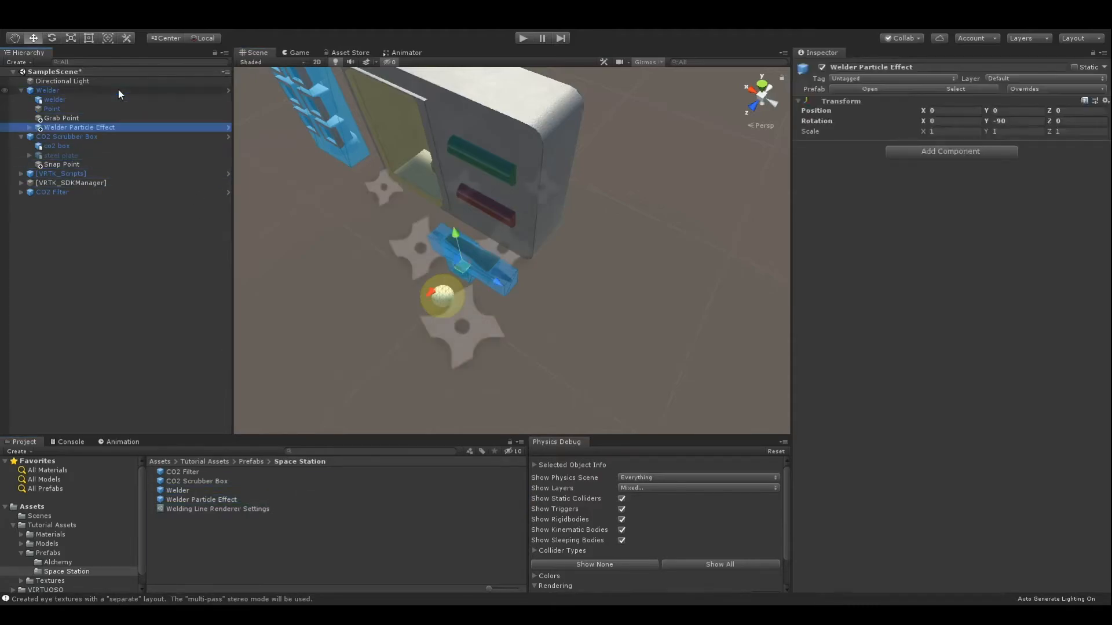
pyautogui.moveTo(450, 269); pyautogui.dragTo(550, 193, button='right')
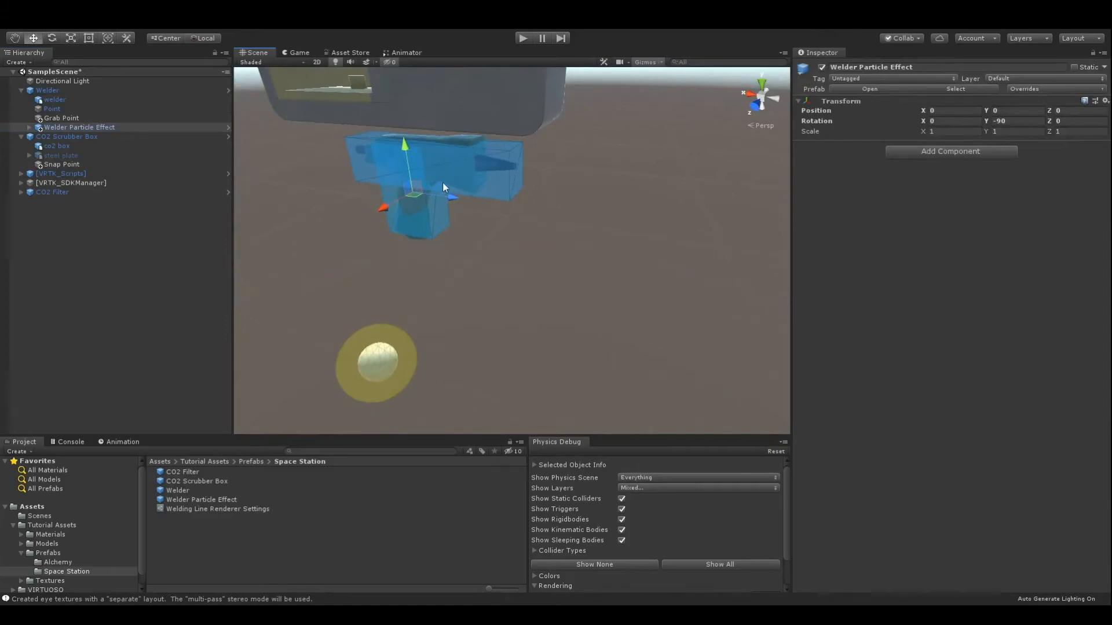
pyautogui.moveTo(409, 165); pyautogui.dragTo(399, 129)
pyautogui.moveTo(447, 165); pyautogui.dragTo(512, 123)
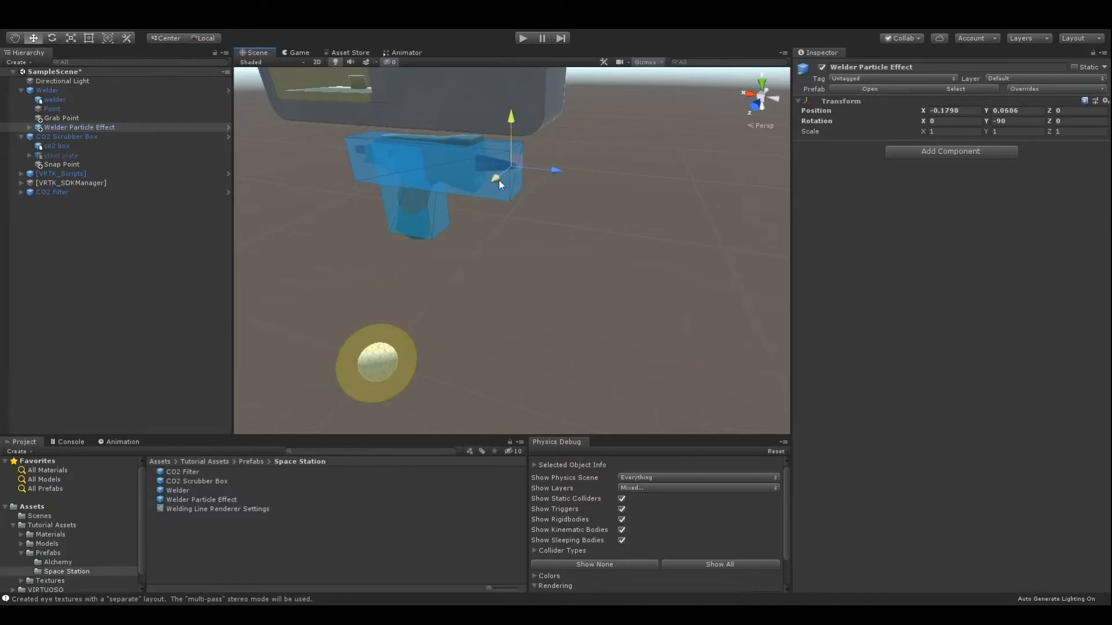
pyautogui.scroll(3, 499, 180)
pyautogui.scroll(-5, 500, 184)
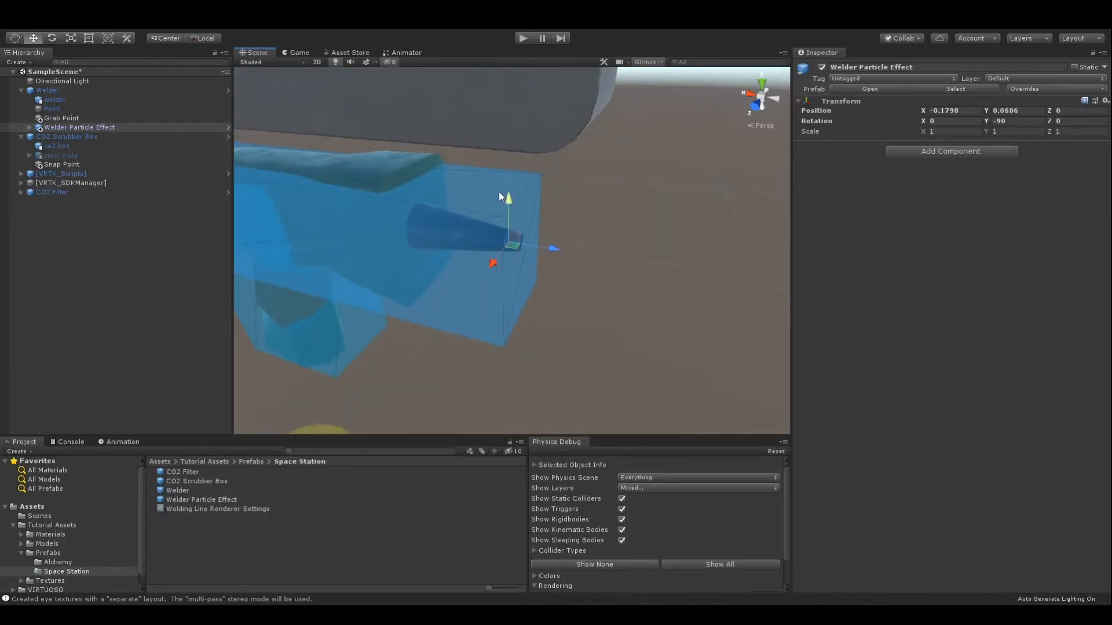
# Move the effect's Particle System forward to about Z 0.007 and deactivate the Welder Particle Effect object.
pyautogui.click(29, 127)
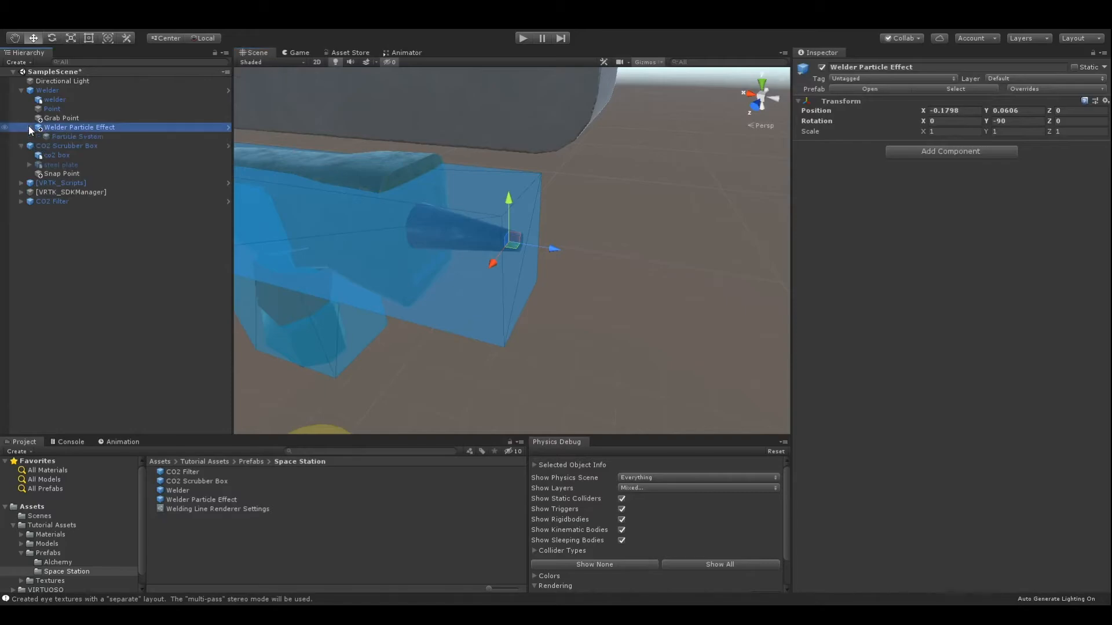
pyautogui.click(84, 137)
pyautogui.moveTo(525, 383); pyautogui.dragTo(603, 313, button='right')
pyautogui.moveTo(682, 239)
pyautogui.mouseDown(button='middle')
pyautogui.moveTo(690, 211)
pyautogui.moveTo(685, 229)
pyautogui.mouseUp(button='middle')
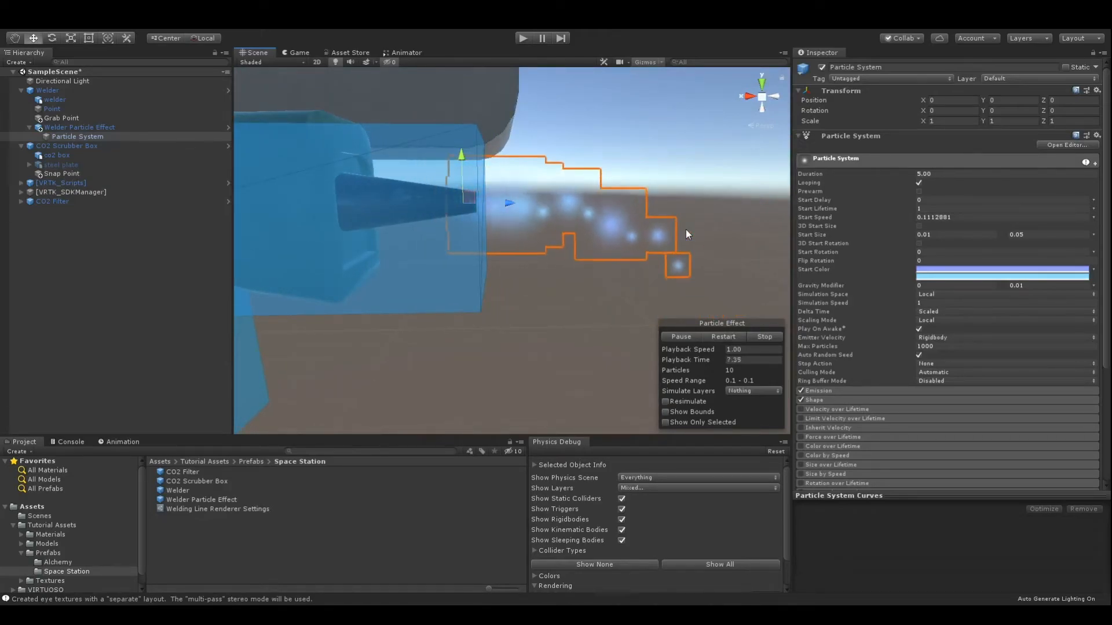
pyautogui.moveTo(511, 201); pyautogui.dragTo(523, 204)
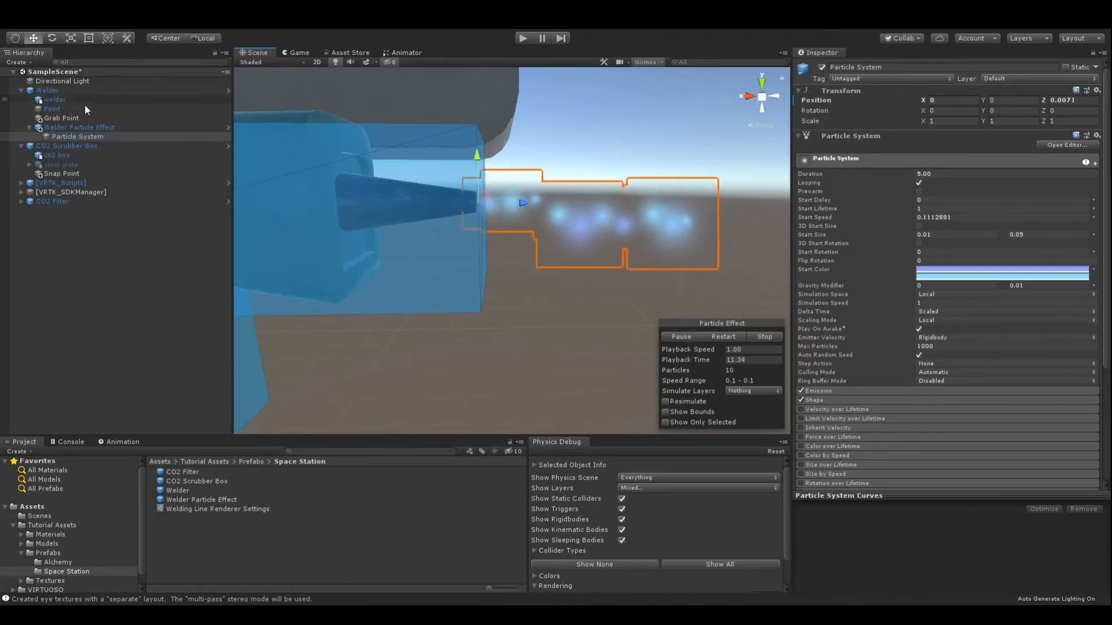
pyautogui.click(87, 125)
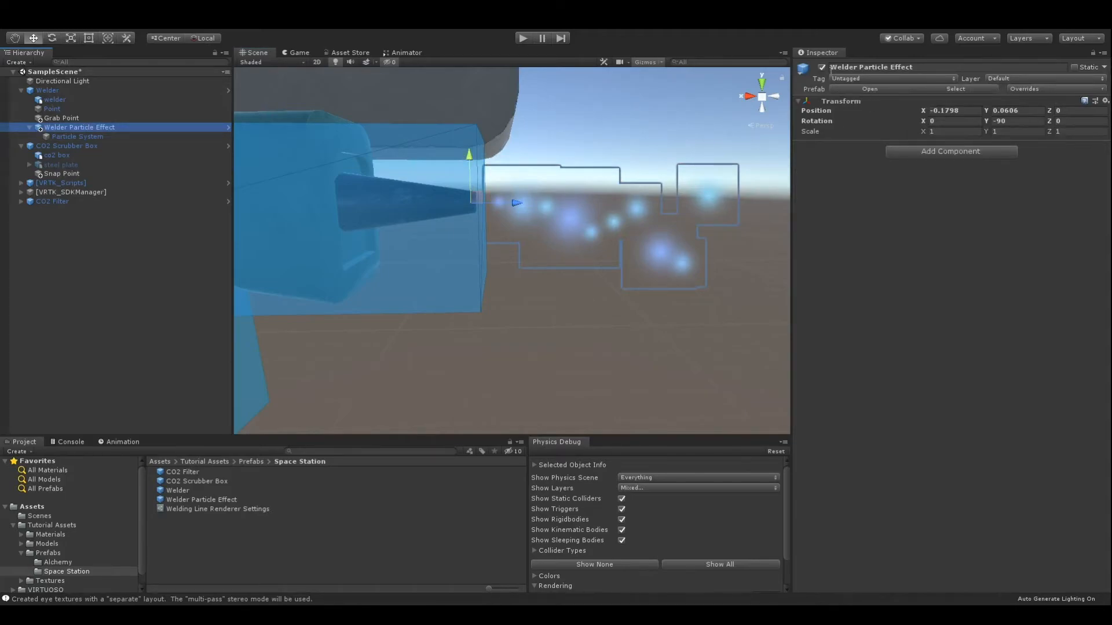
pyautogui.click(823, 68)
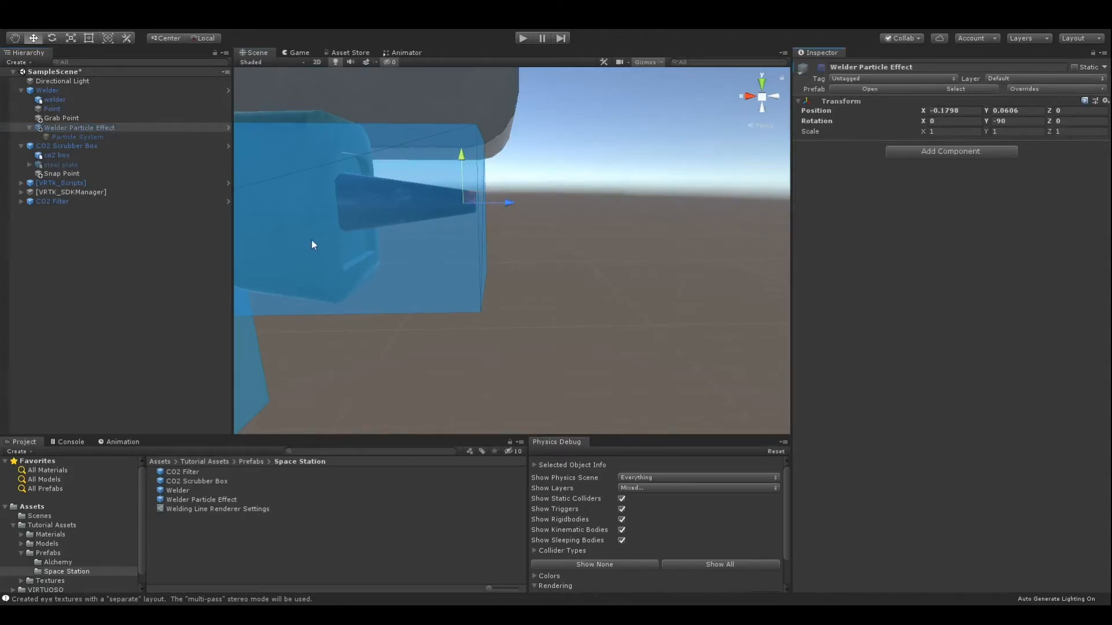
# Create an empty child of the Welder named Trigger On Events with a Unity Event Reaction component.
pyautogui.click(112, 91)
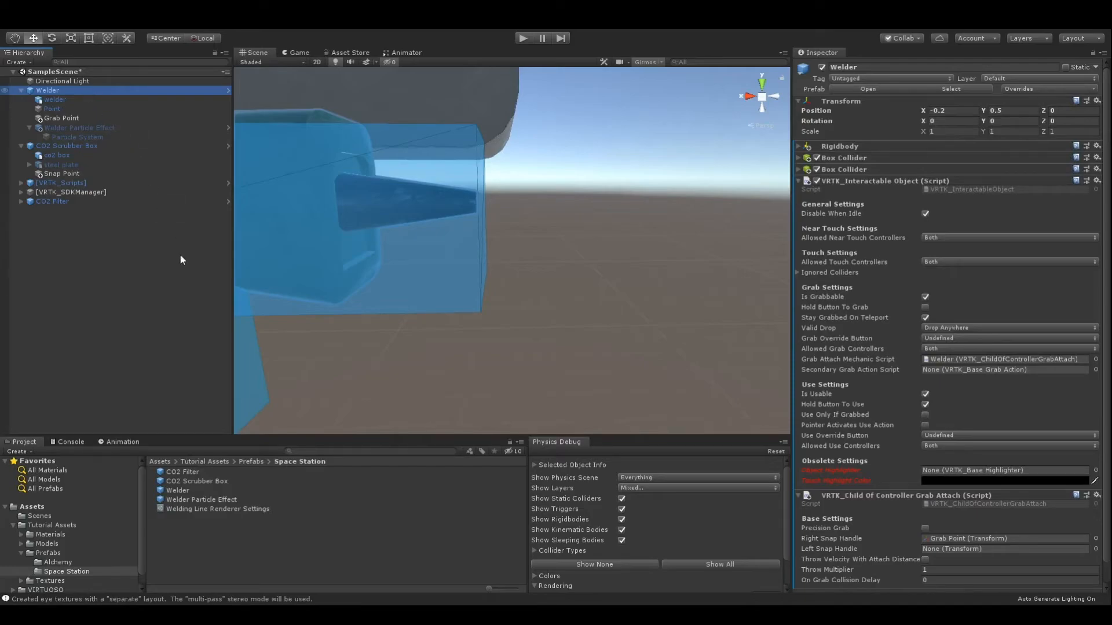
pyautogui.hotkey('alt', 'shift', 'n')
pyautogui.click(887, 67)
pyautogui.write('Trigger On Events')
pyautogui.press('Return')
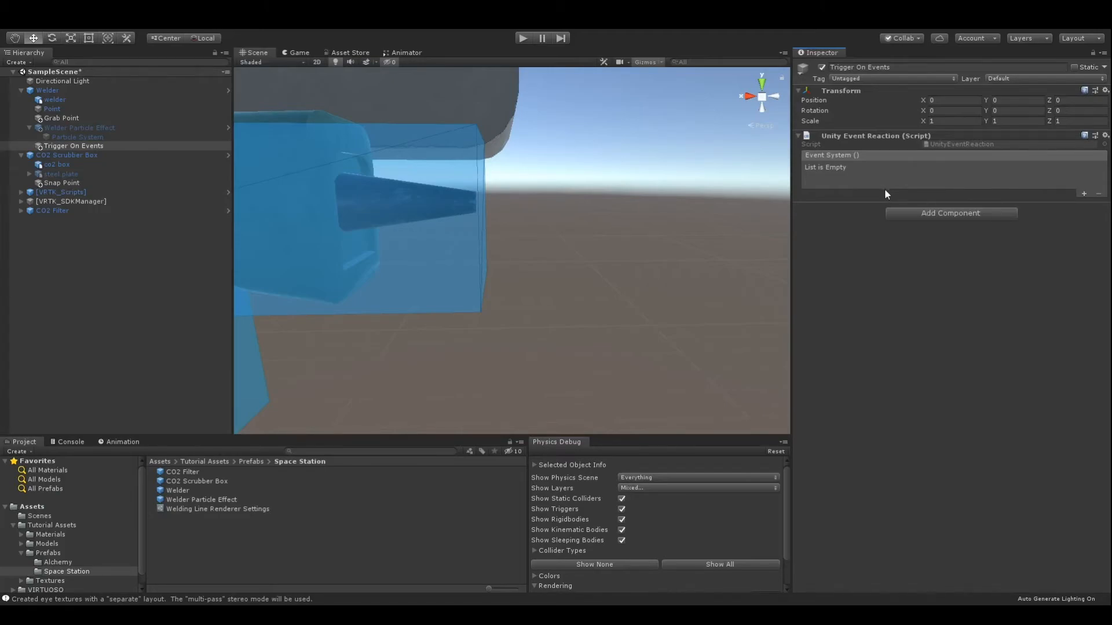
# Add an event entry to the Unity Event Reaction that calls GameObject.SetActive with true on Welder Particle Effect.
pyautogui.click(1084, 194)
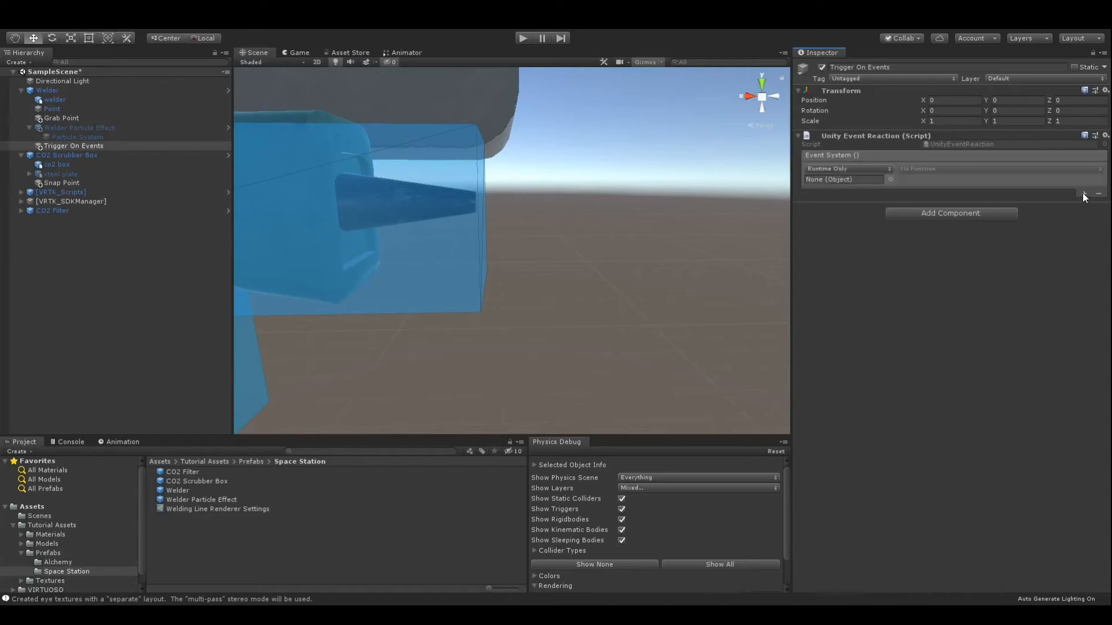
pyautogui.moveTo(97, 127); pyautogui.dragTo(867, 180)
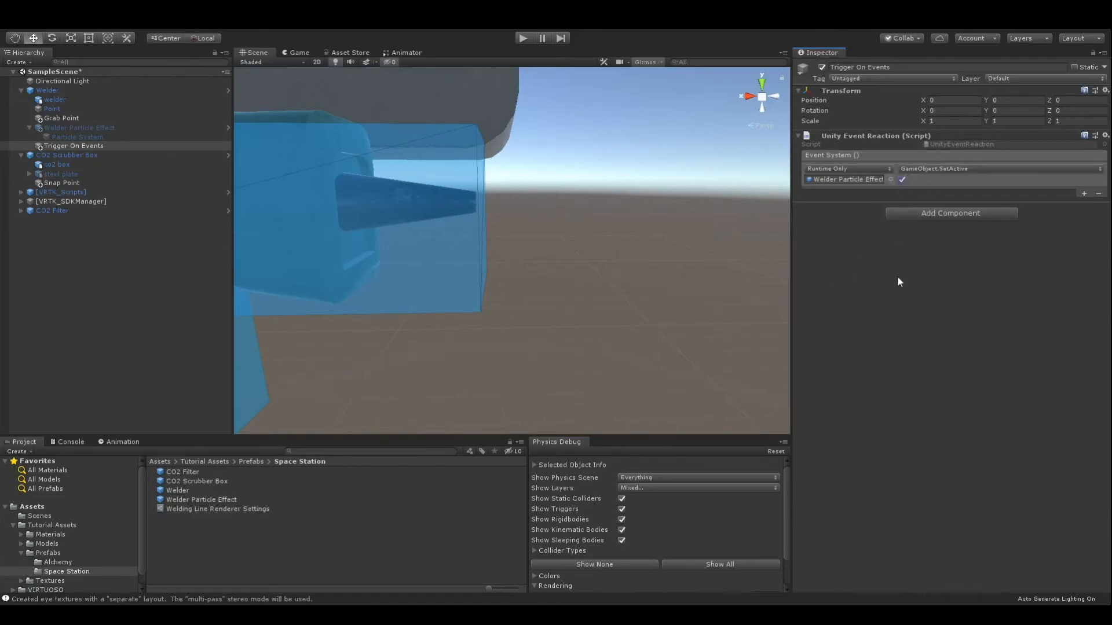
# Duplicate Trigger On Events, rename the copy Trigger Off Events, and turn off its SetActive value for the Welder Particle Effect.
pyautogui.click(72, 147)
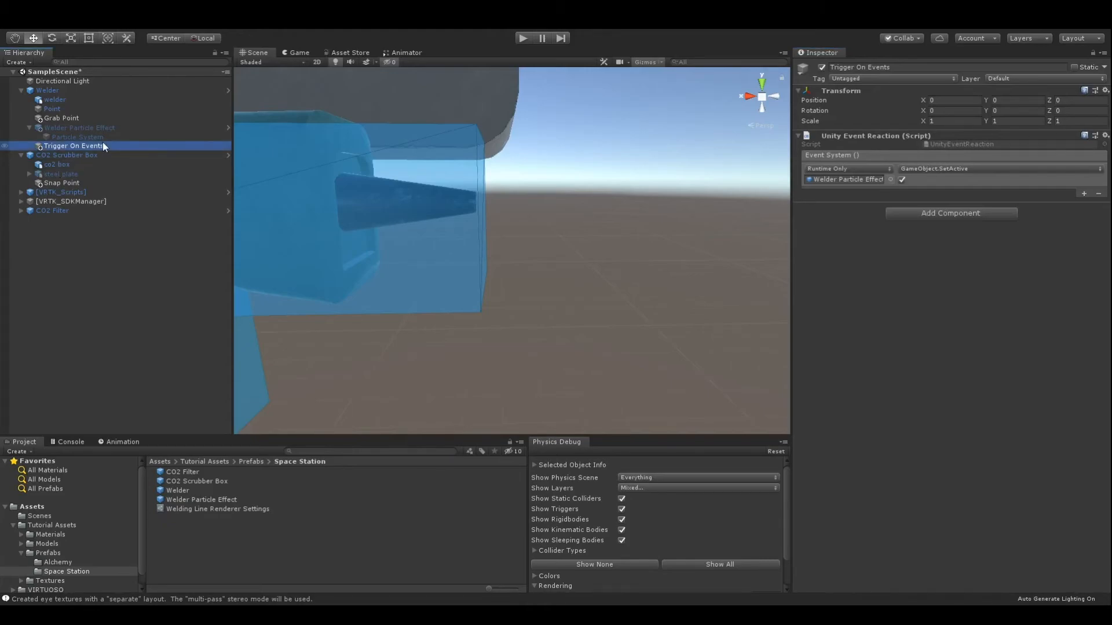
pyautogui.hotkey('ctrl', 'd')
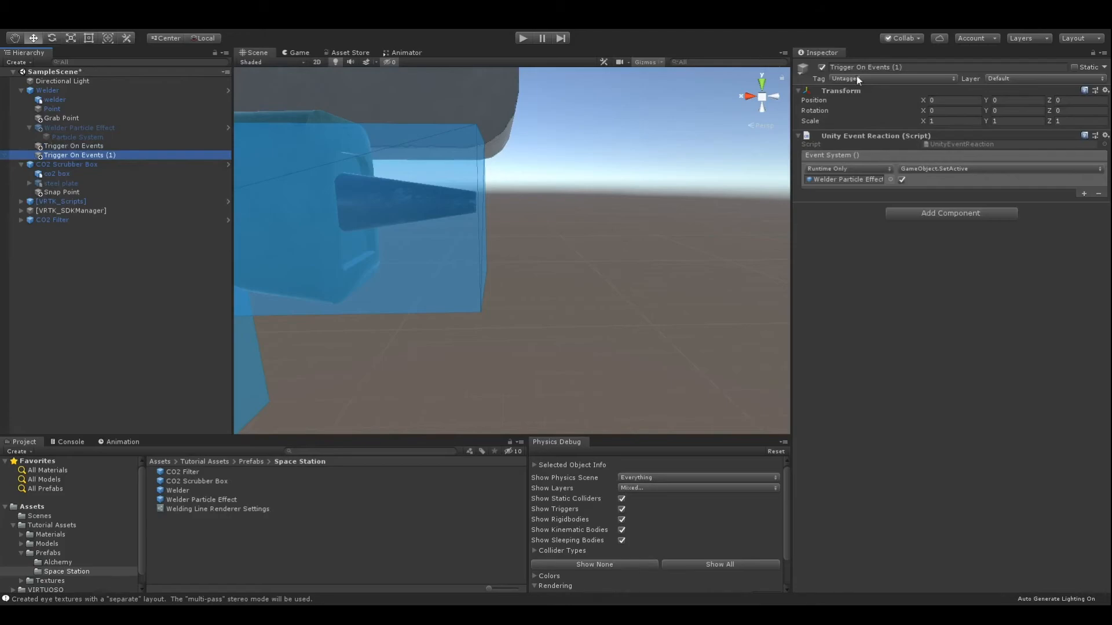
pyautogui.moveTo(910, 68); pyautogui.dragTo(861, 68)
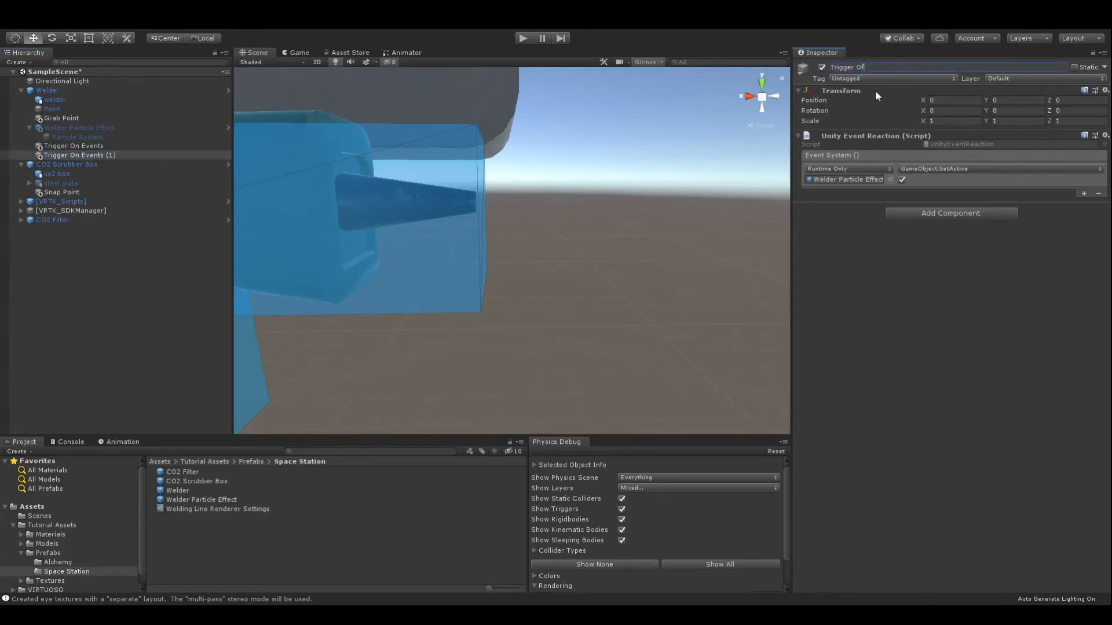
pyautogui.write('ff Events')
pyautogui.click(901, 180)
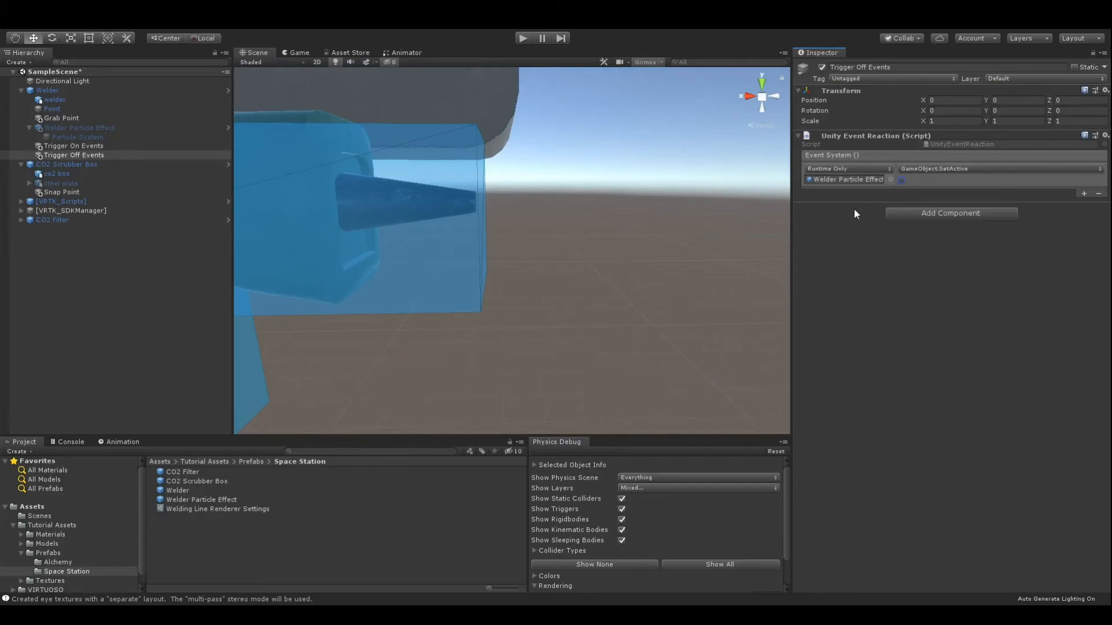
# Assign the Welder's own VRTK_InteractableObject component as the Event Sender of its Reactor.
pyautogui.click(125, 89)
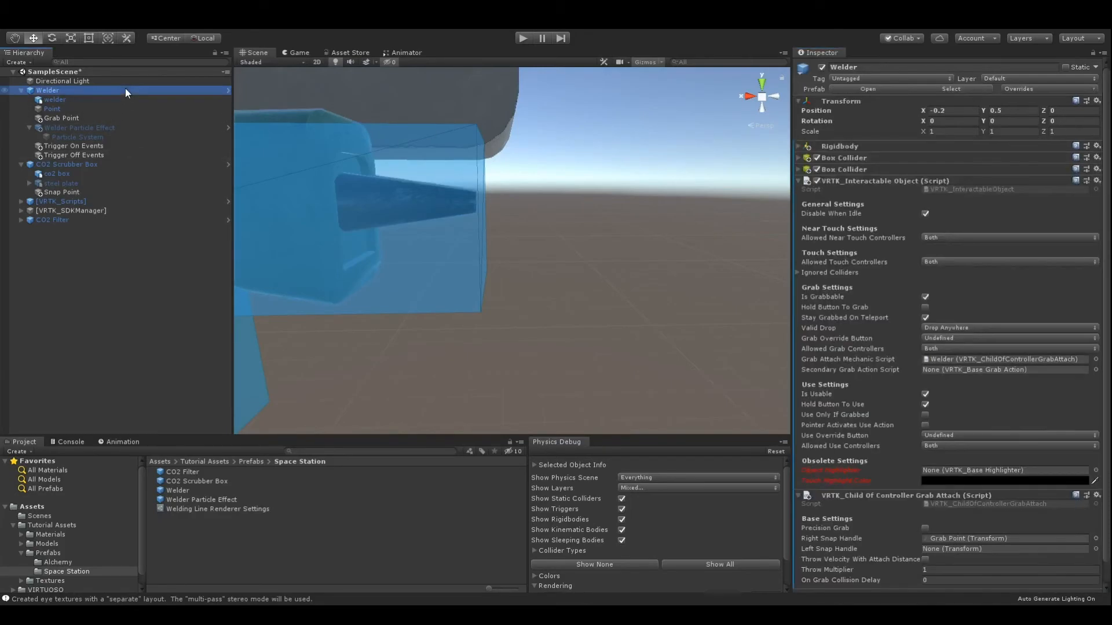
pyautogui.click(798, 496)
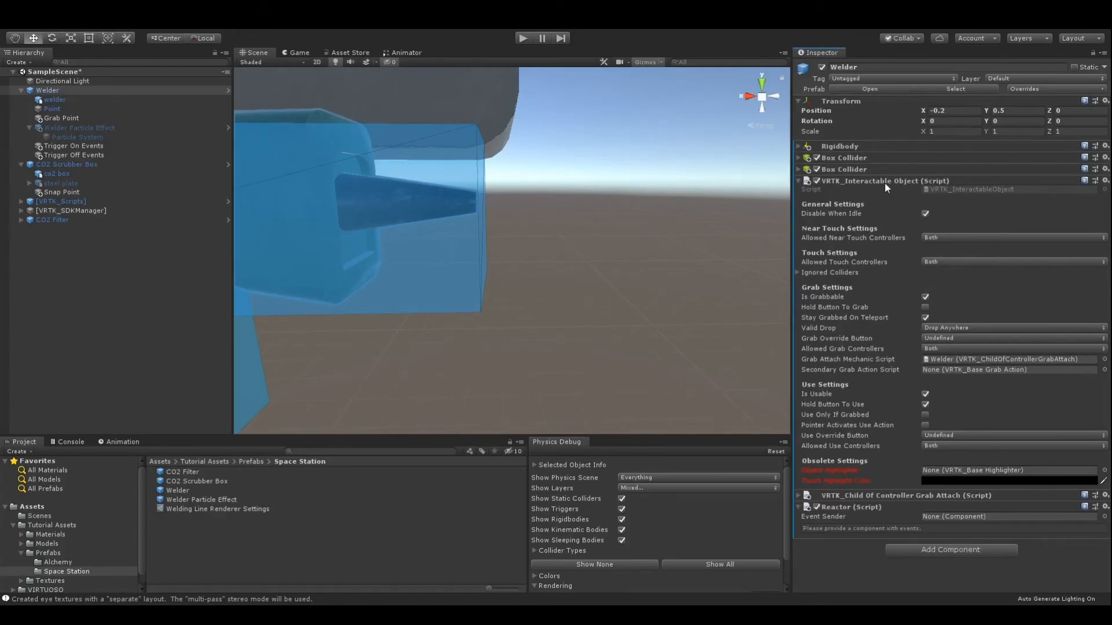
pyautogui.moveTo(863, 182); pyautogui.dragTo(1007, 518)
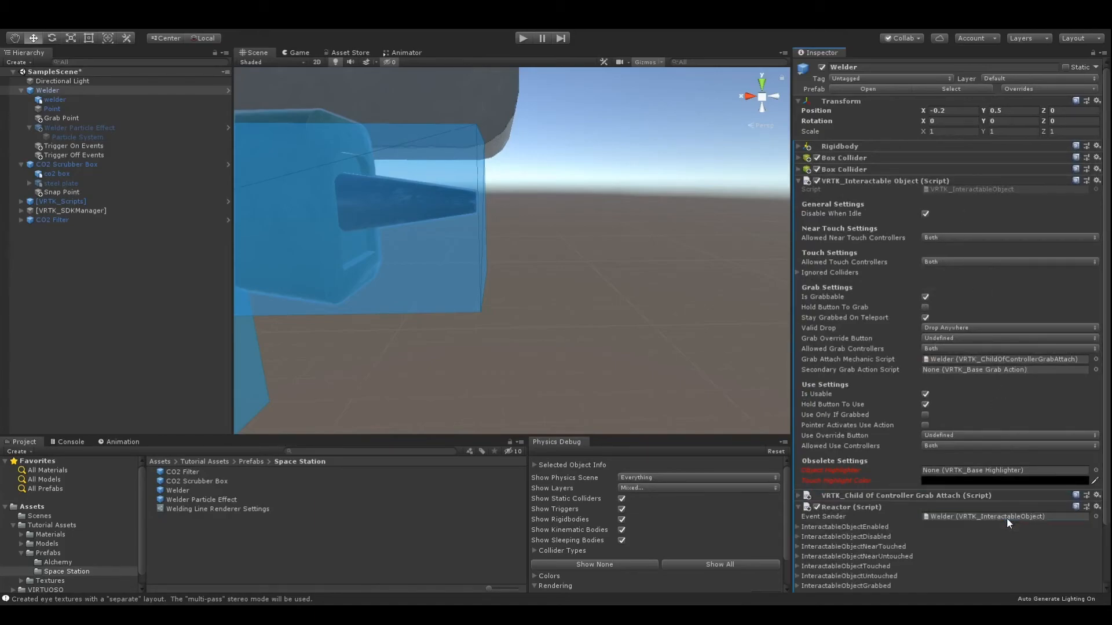
# Add a reaction to the Reactor's InteractableObjectUsed event and assign Trigger On Events to it.
pyautogui.scroll(-3, 916, 485)
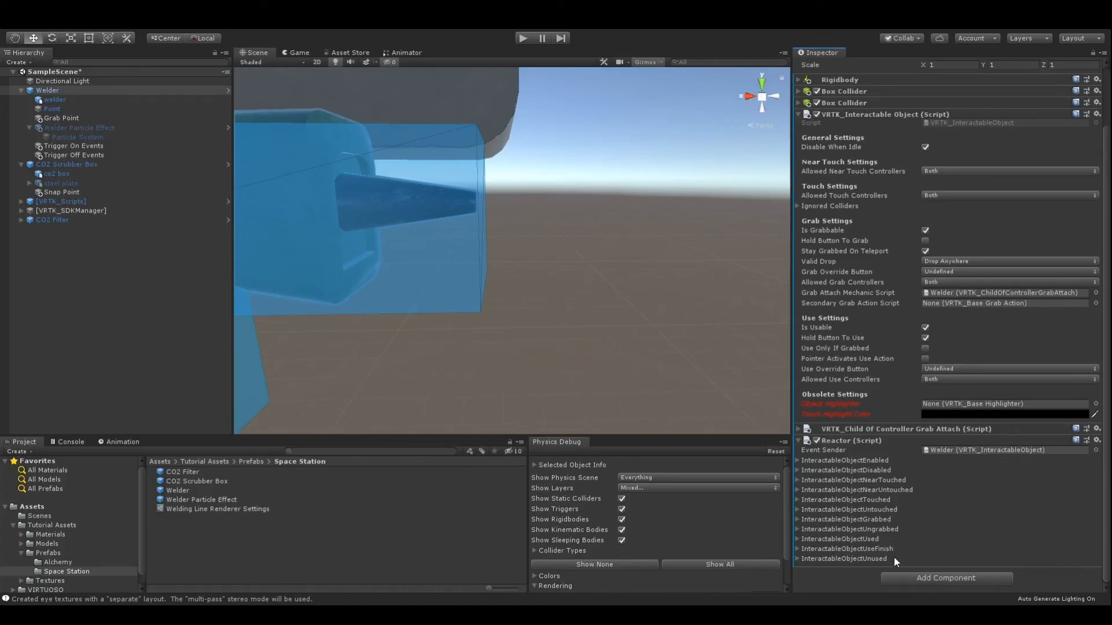
pyautogui.click(798, 540)
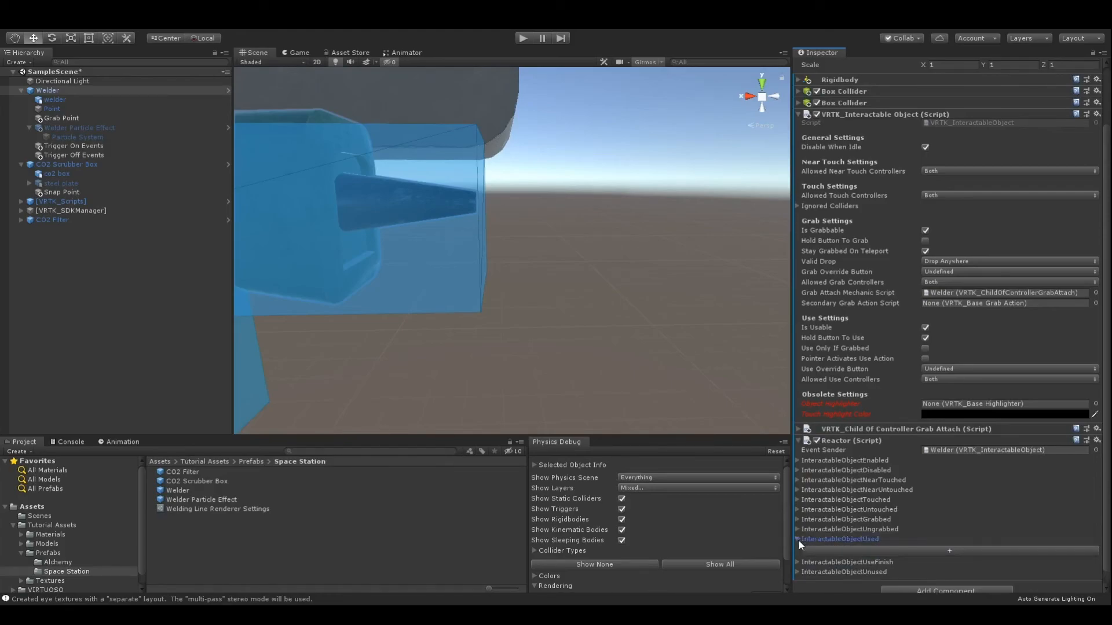
pyautogui.click(883, 551)
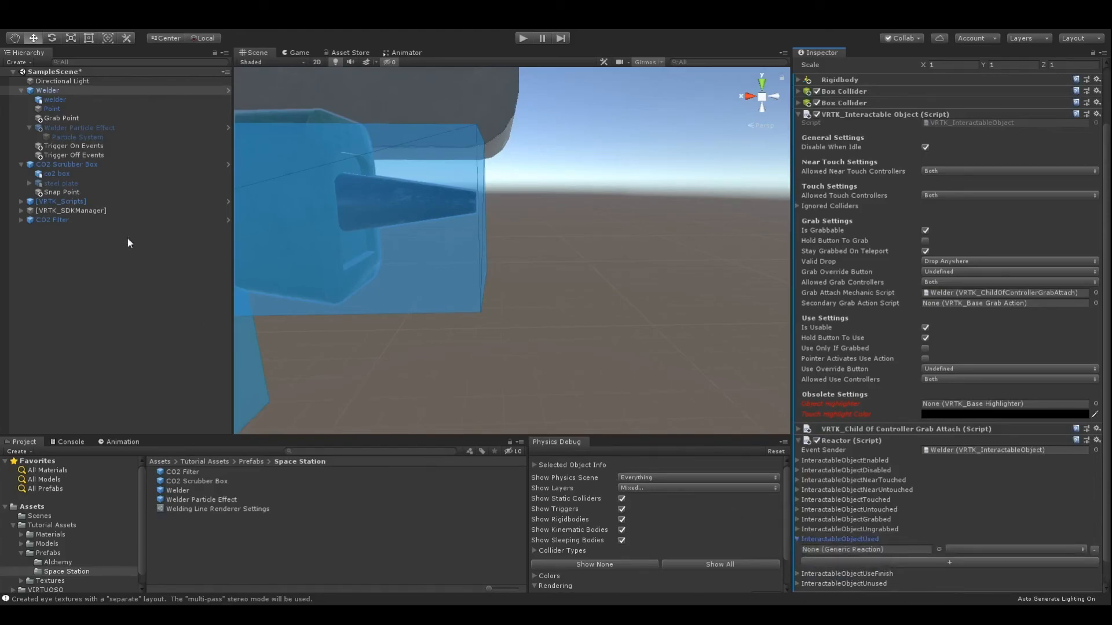
pyautogui.moveTo(85, 147); pyautogui.dragTo(874, 548)
# Add a reaction to the Reactor's InteractableObjectUnused event, assign Trigger Off Events to it, and run the scene.
pyautogui.scroll(-1, 856, 548)
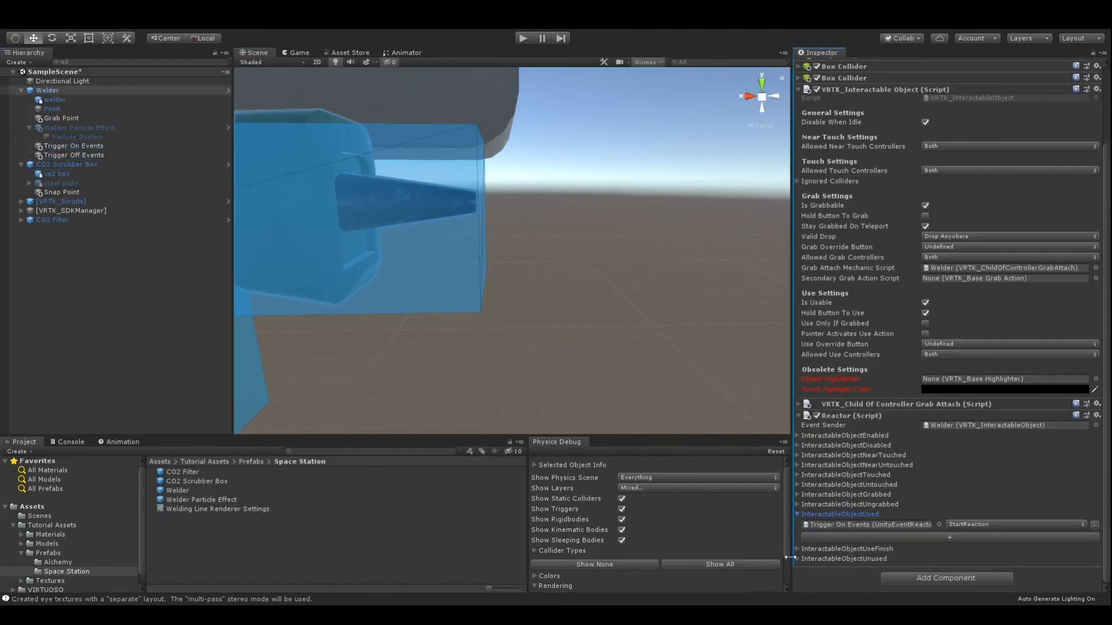
pyautogui.click(797, 559)
pyautogui.click(846, 571)
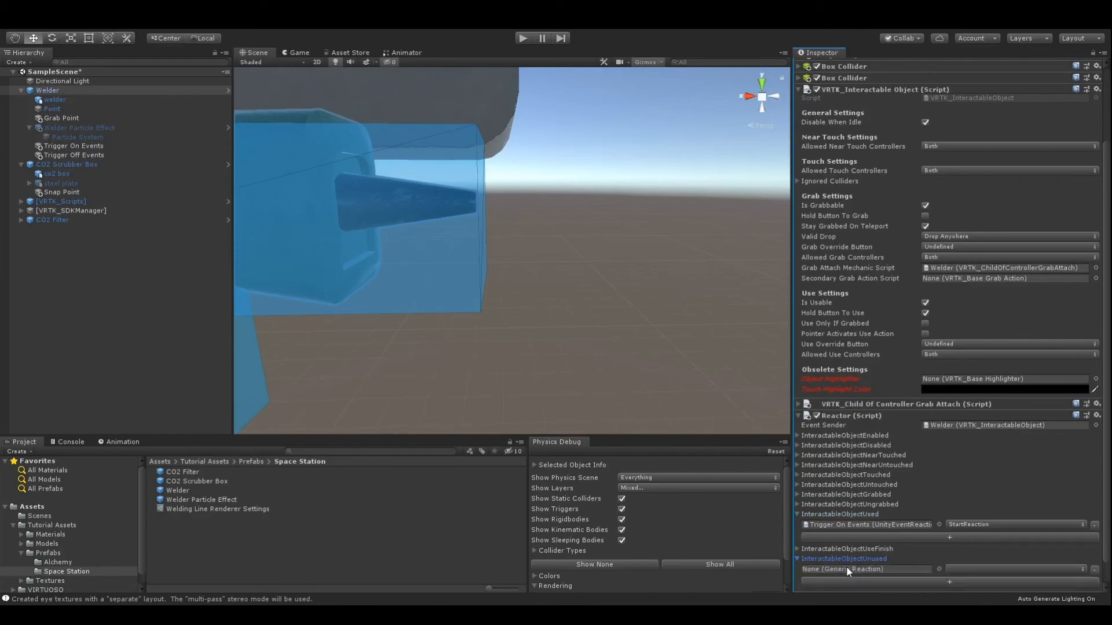
pyautogui.moveTo(64, 155); pyautogui.dragTo(897, 571)
pyautogui.click(523, 38)
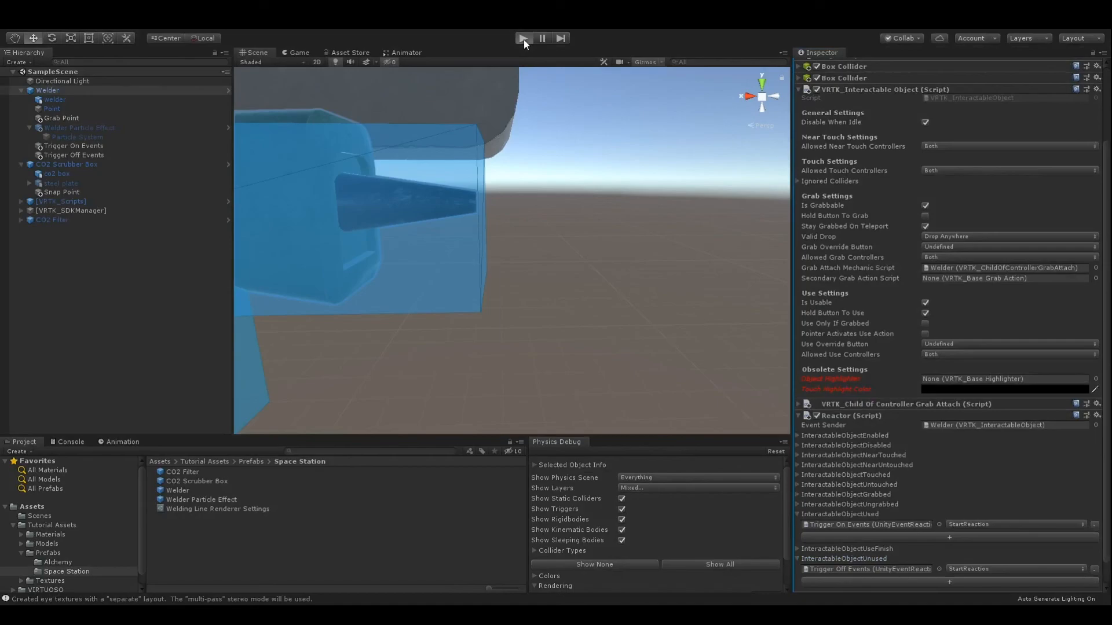